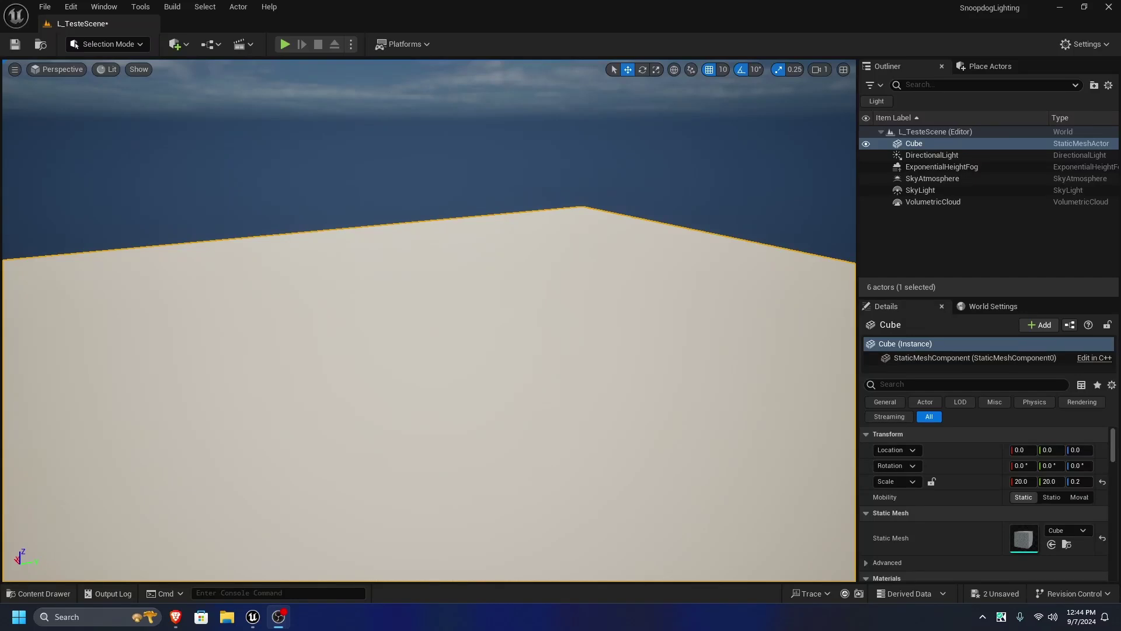
key("alt+Tab")
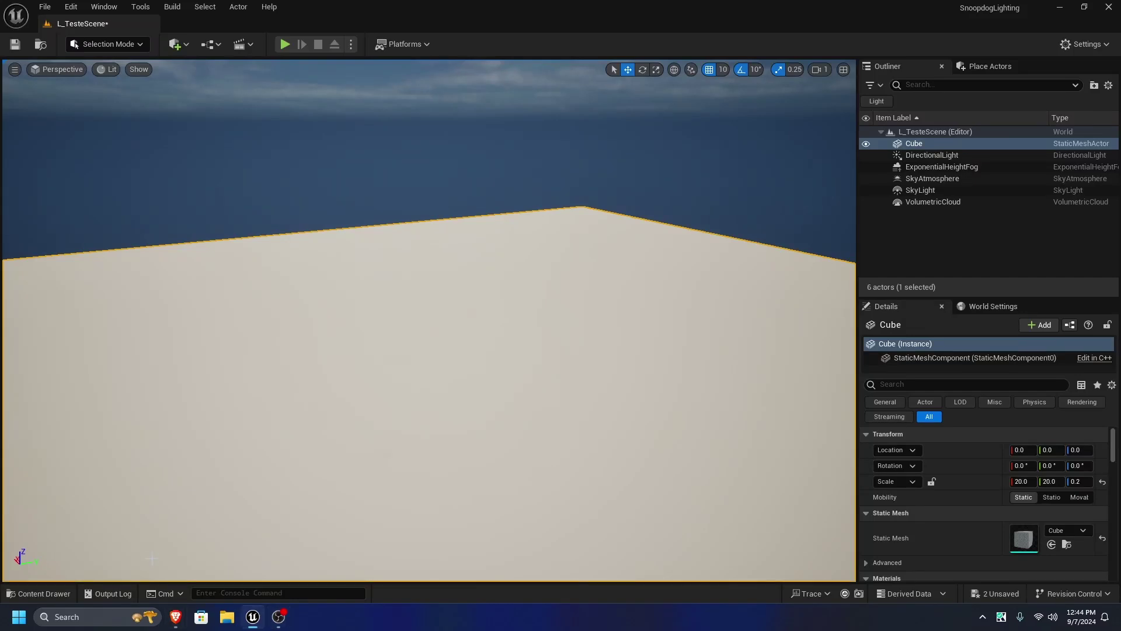
right_click_drag(319, 441, 409, 426)
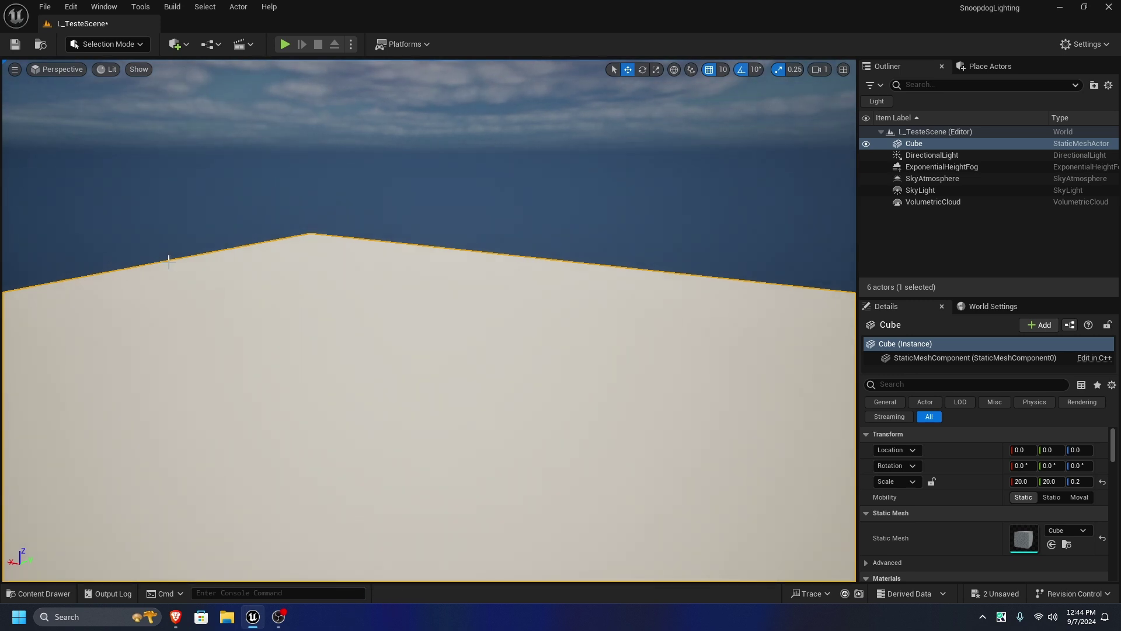
left_click(70, 6)
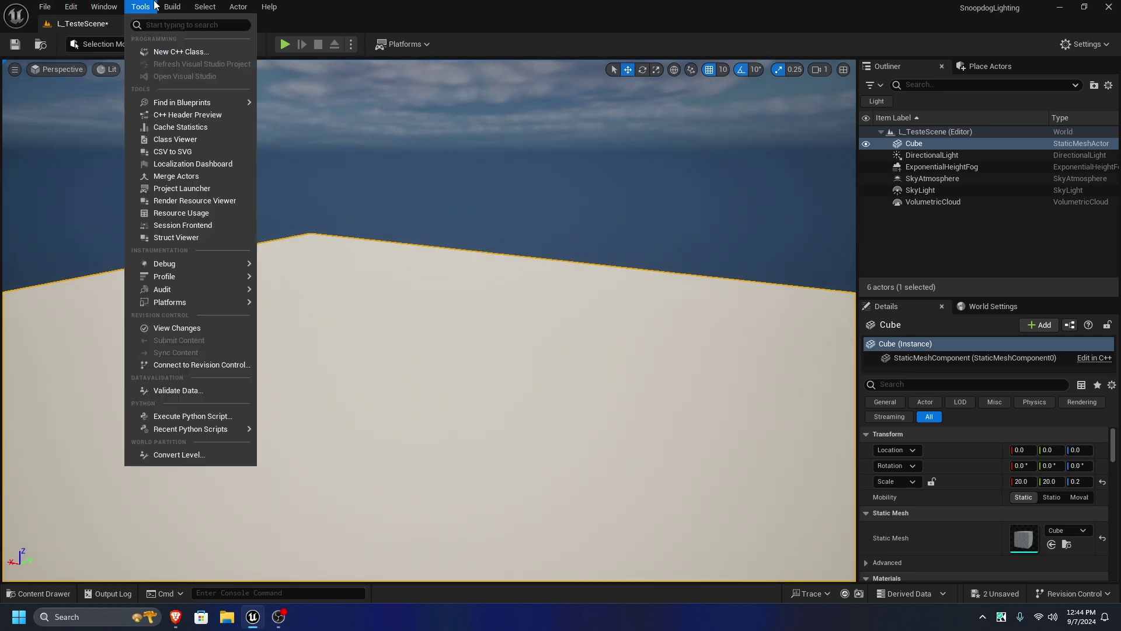
mouse_move(205, 7)
right_click_drag(278, 234, 277, 186)
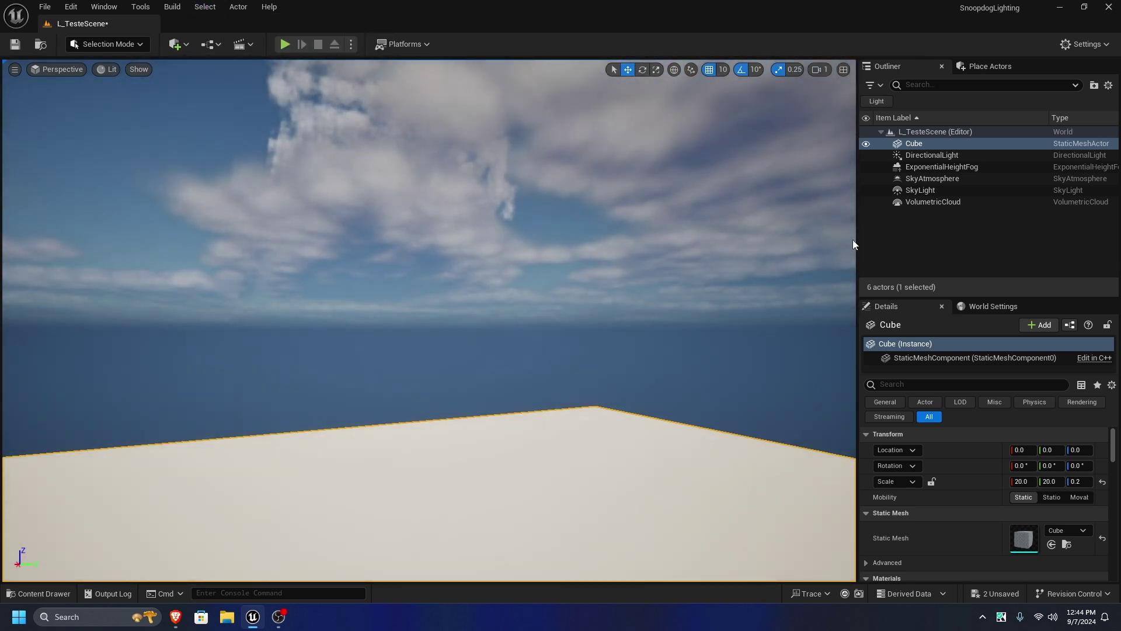
In the project's rendering settings, set the Shadow Map Method to Shadow Maps
left_click(72, 6)
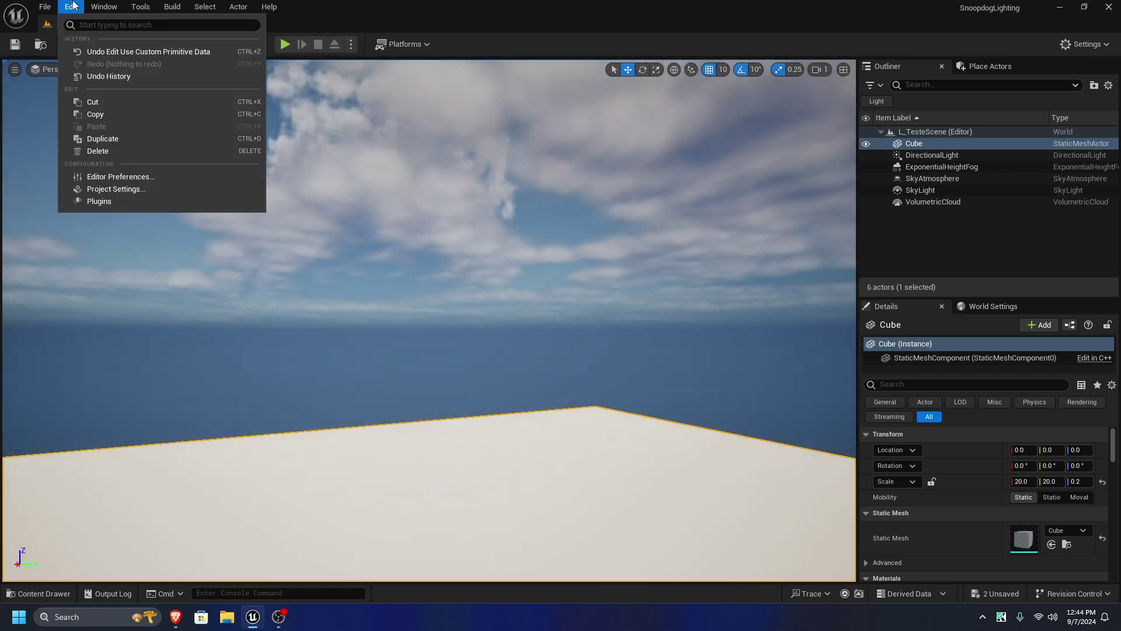
left_click(111, 191)
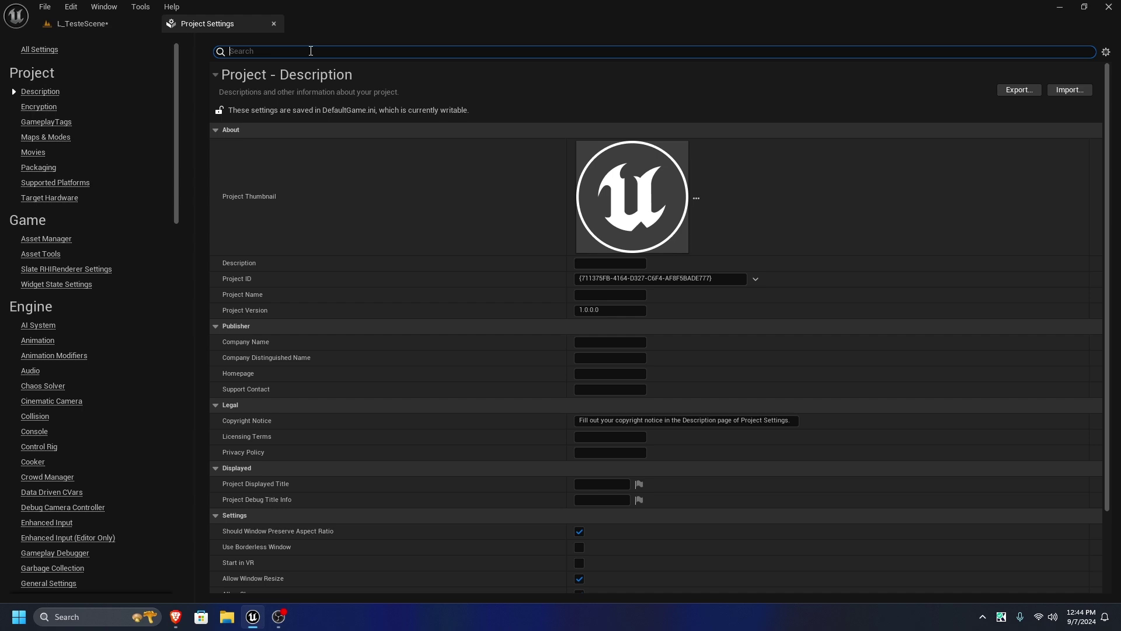
left_click(311, 51)
type("shadow maps")
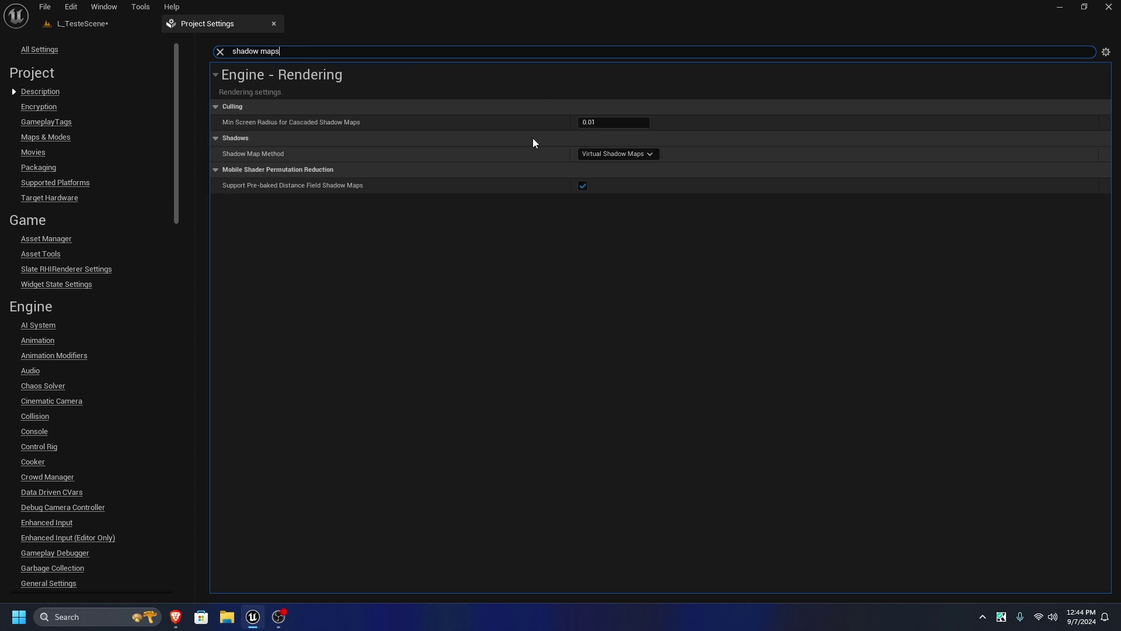
left_click(603, 158)
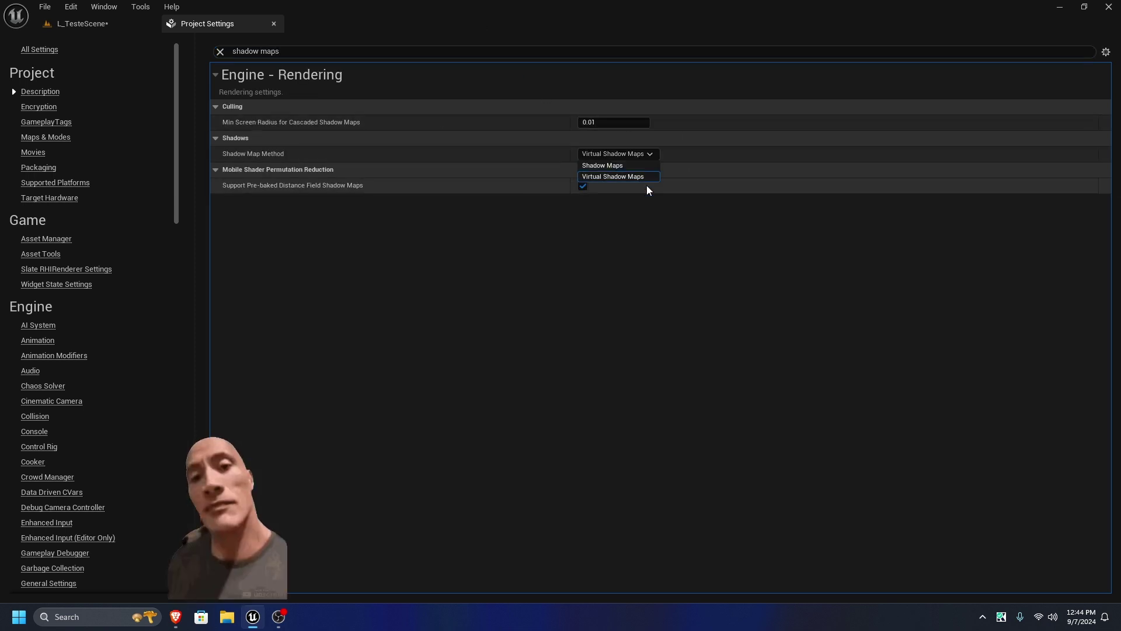
left_click(606, 164)
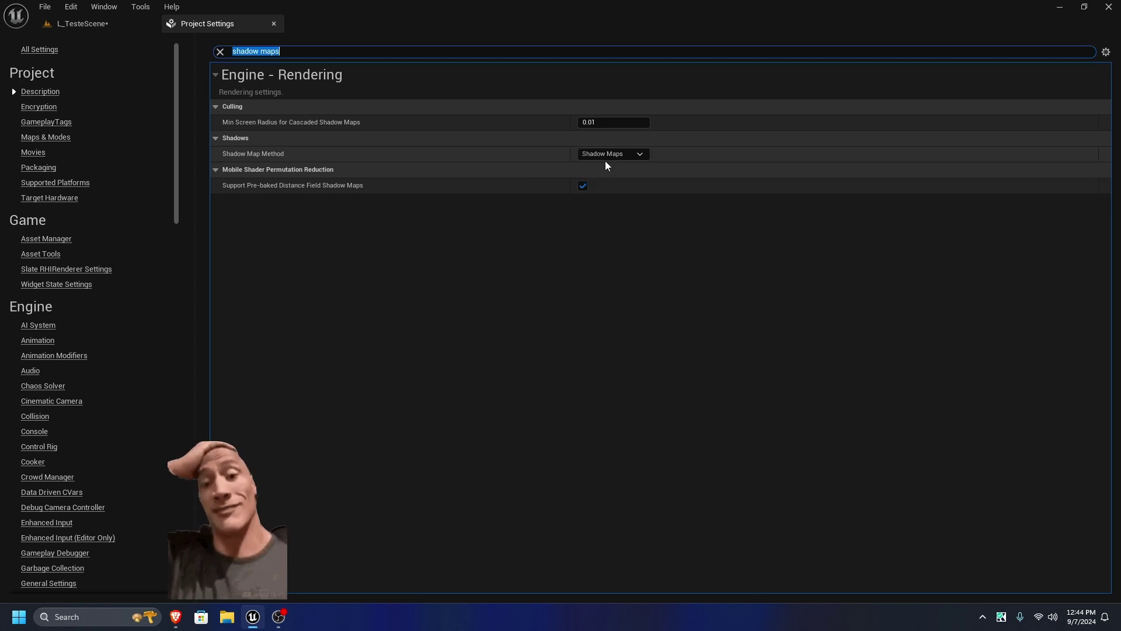
Find the reflection settings of the project and set the Reflection Method to Screen Space
left_click(220, 52)
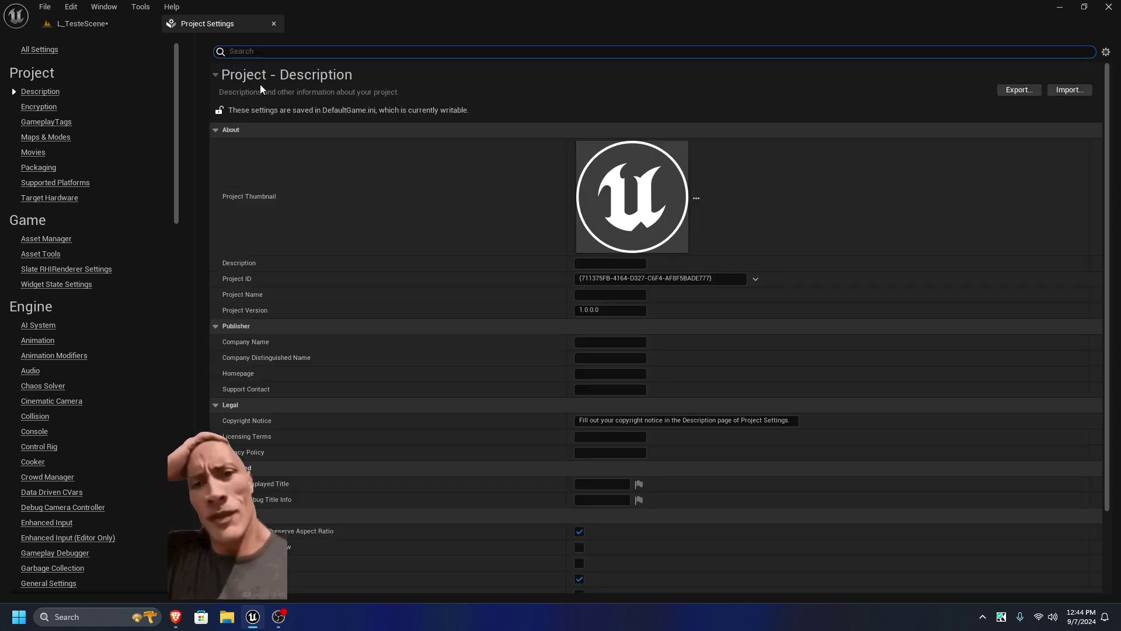
type("reflect")
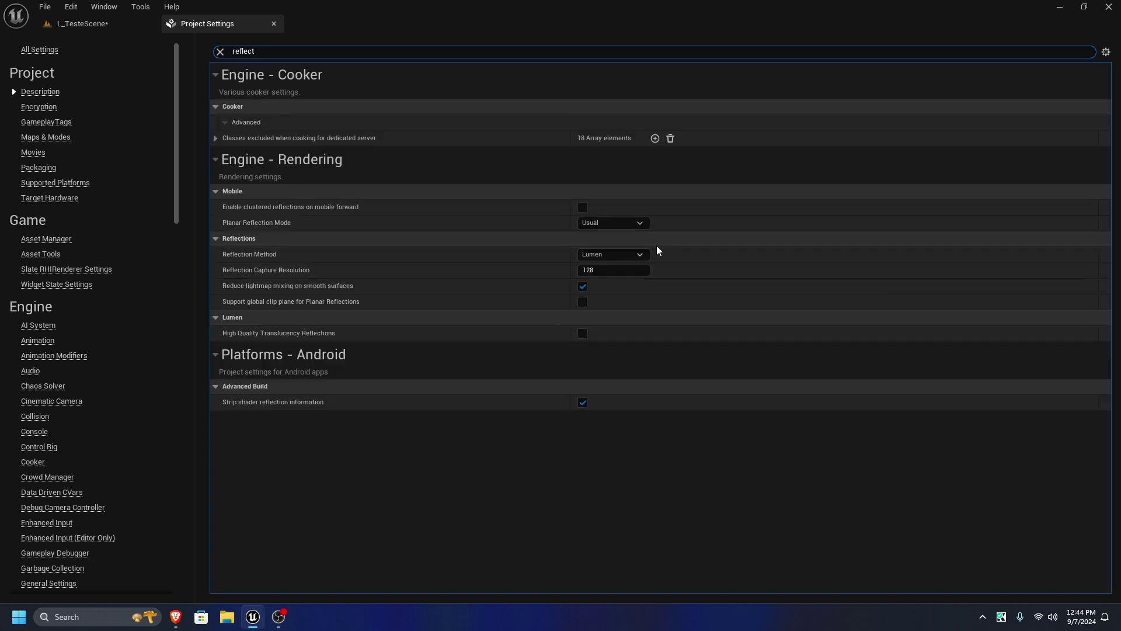
left_click(640, 255)
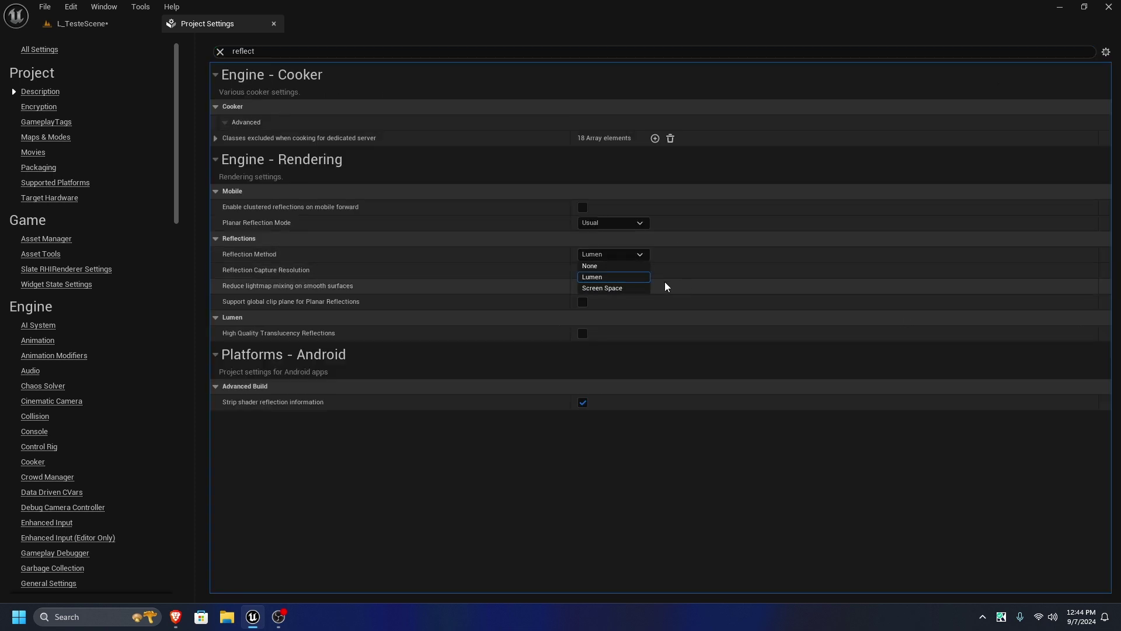
left_click(604, 289)
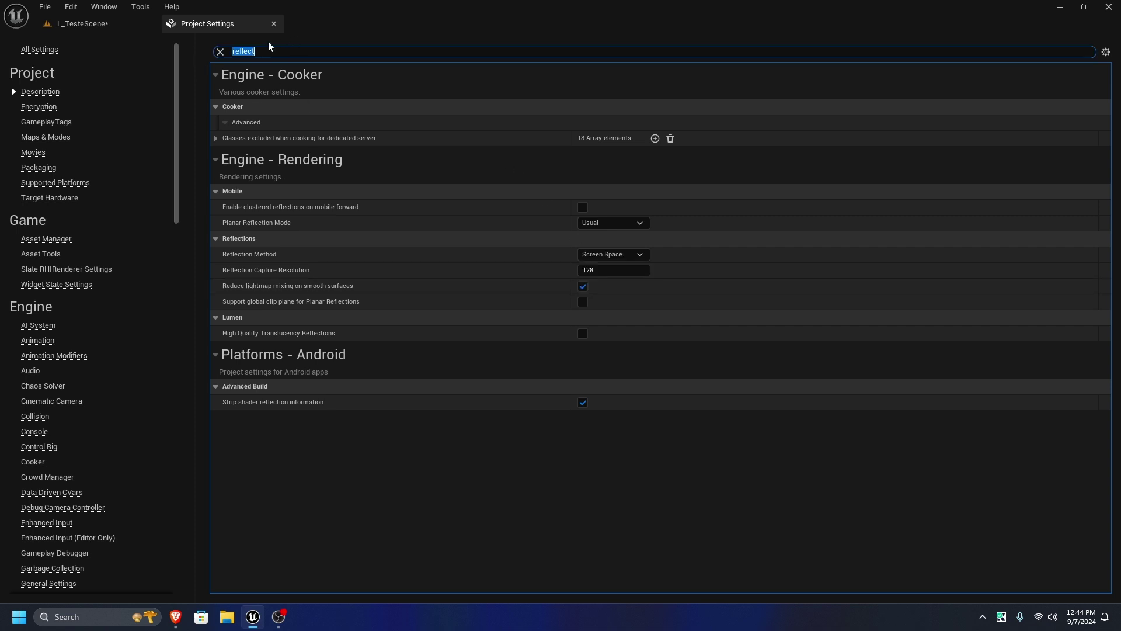
Set the Dynamic Global Illumination Method to Screen Space (Beta) and close the project settings
type("global i")
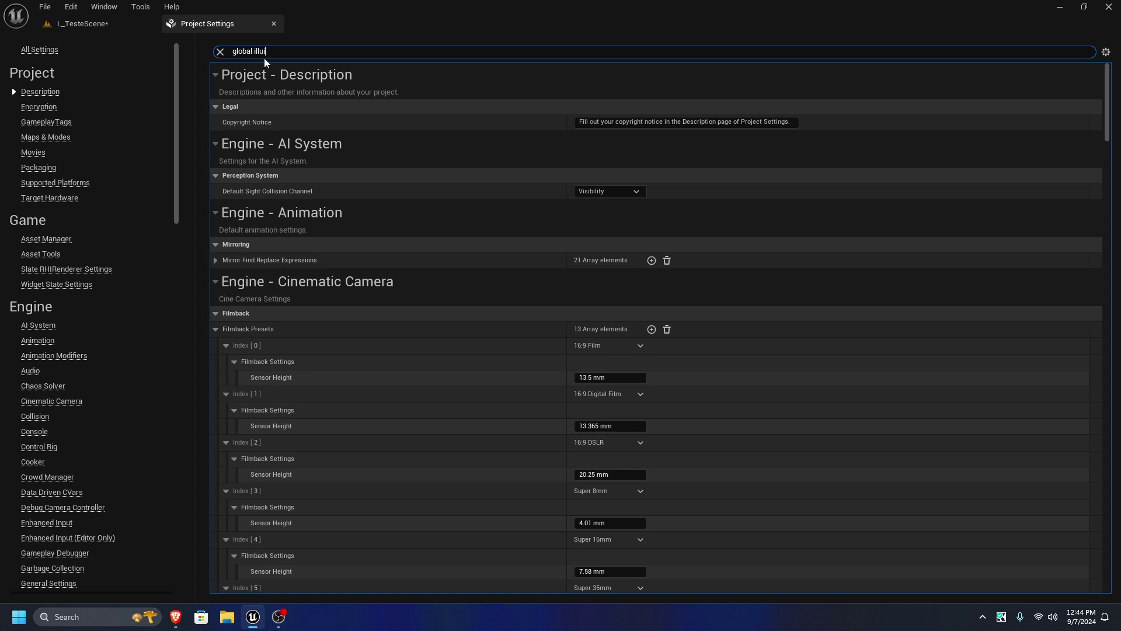
type("llu")
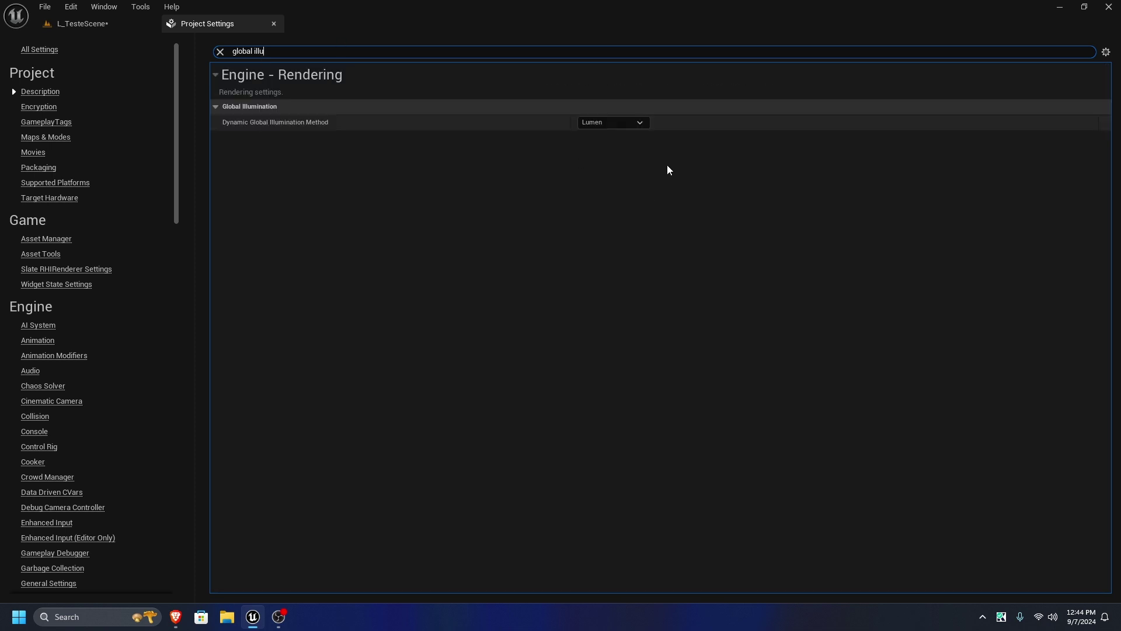
left_click(638, 123)
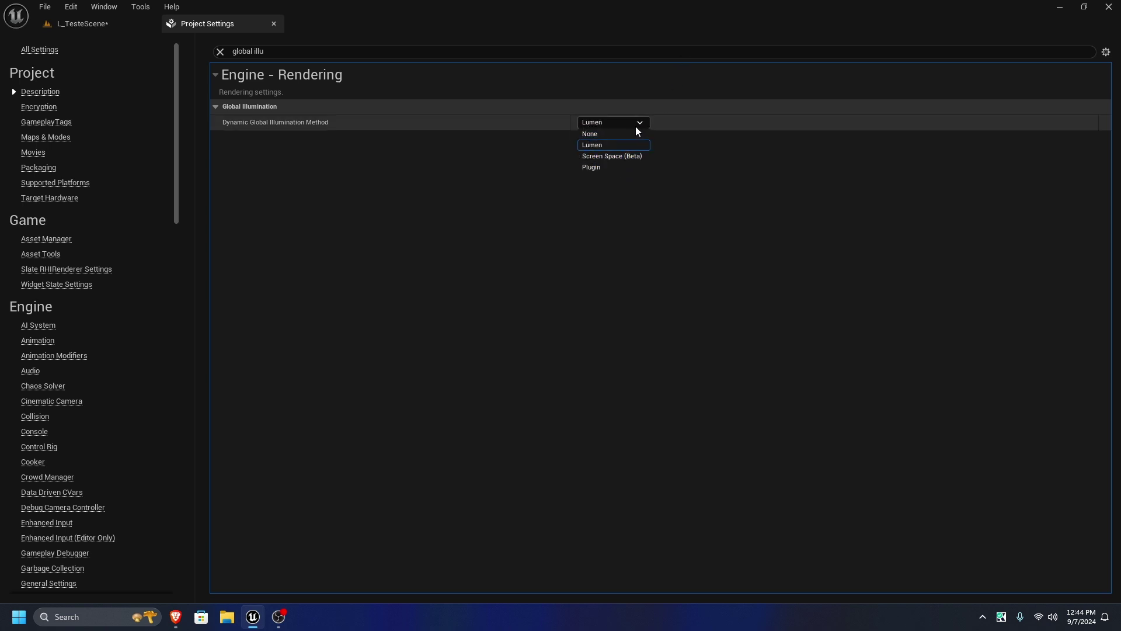
left_click(640, 156)
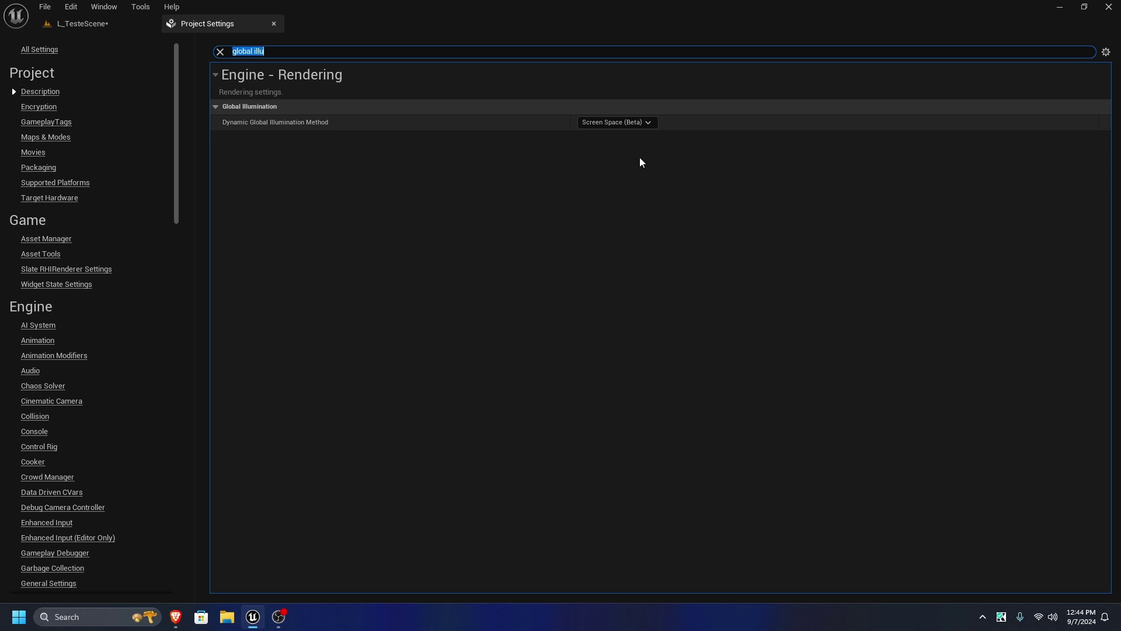
left_click(220, 51)
left_click(273, 24)
Set the mobility of the DirectionalLight to Static
right_click_drag(457, 107, 767, 175)
right_click_drag(600, 240, 543, 245)
key("s")
key("w")
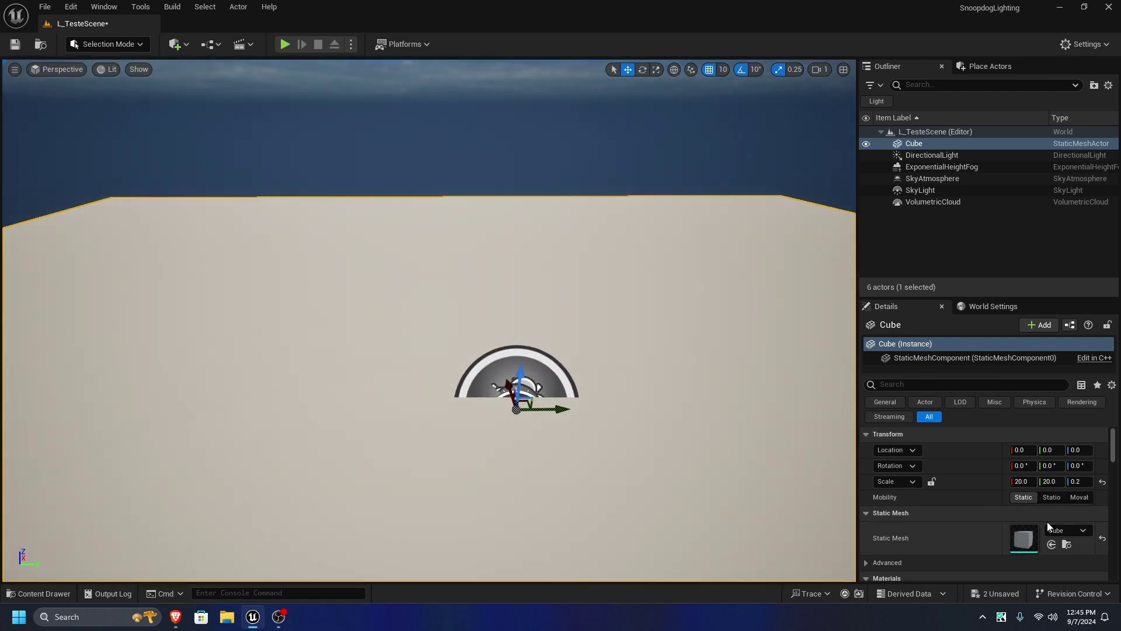
left_click(933, 154)
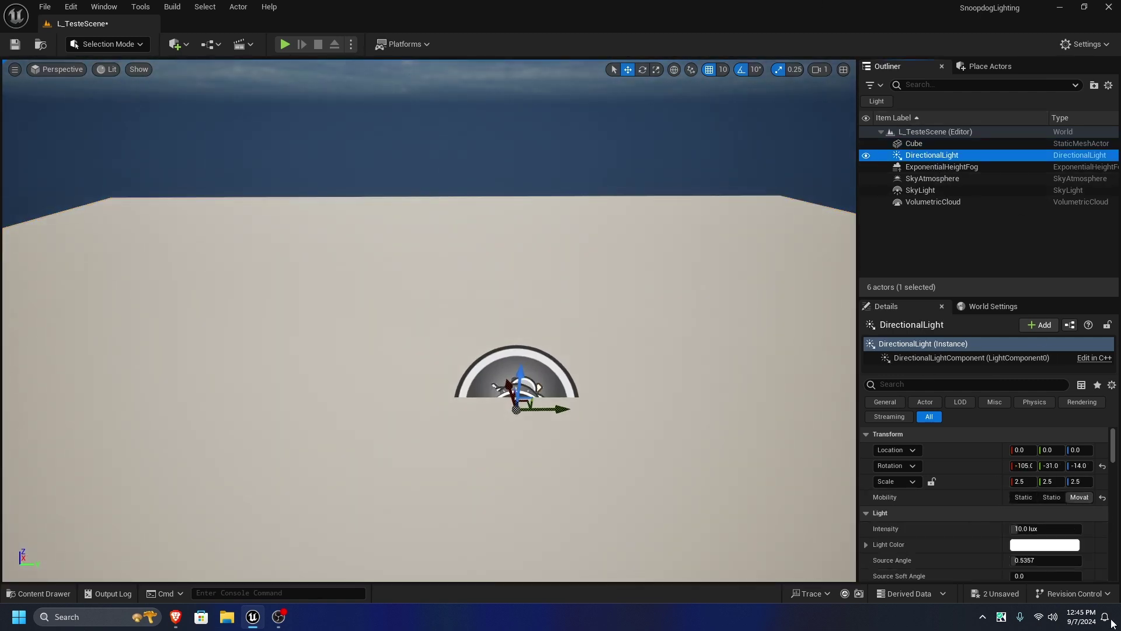
left_click(1079, 497)
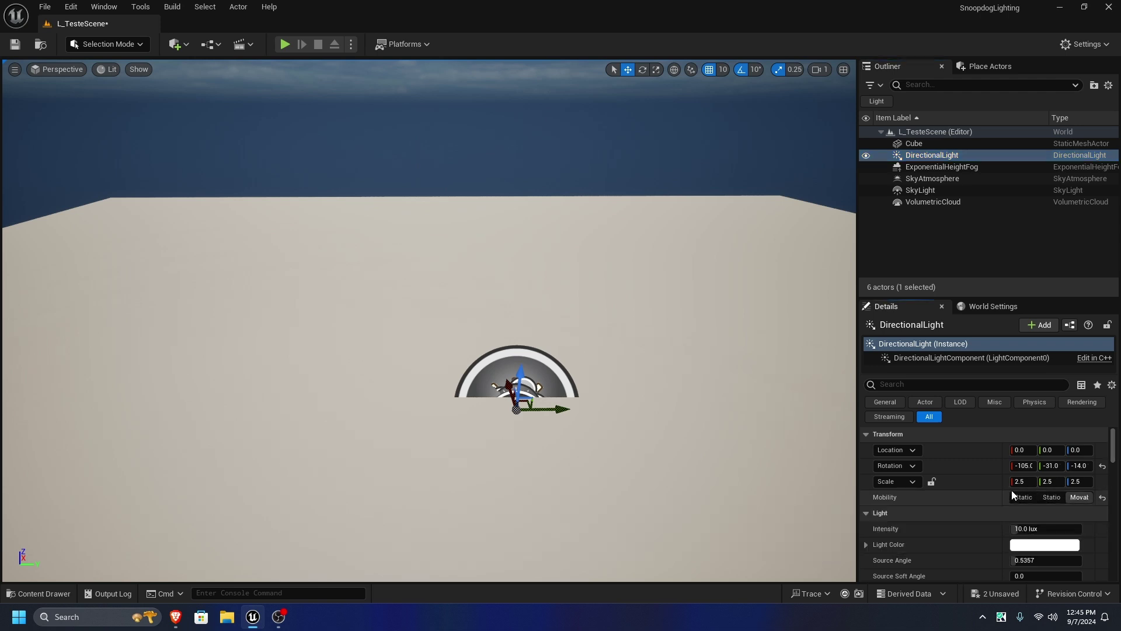
left_click(1024, 497)
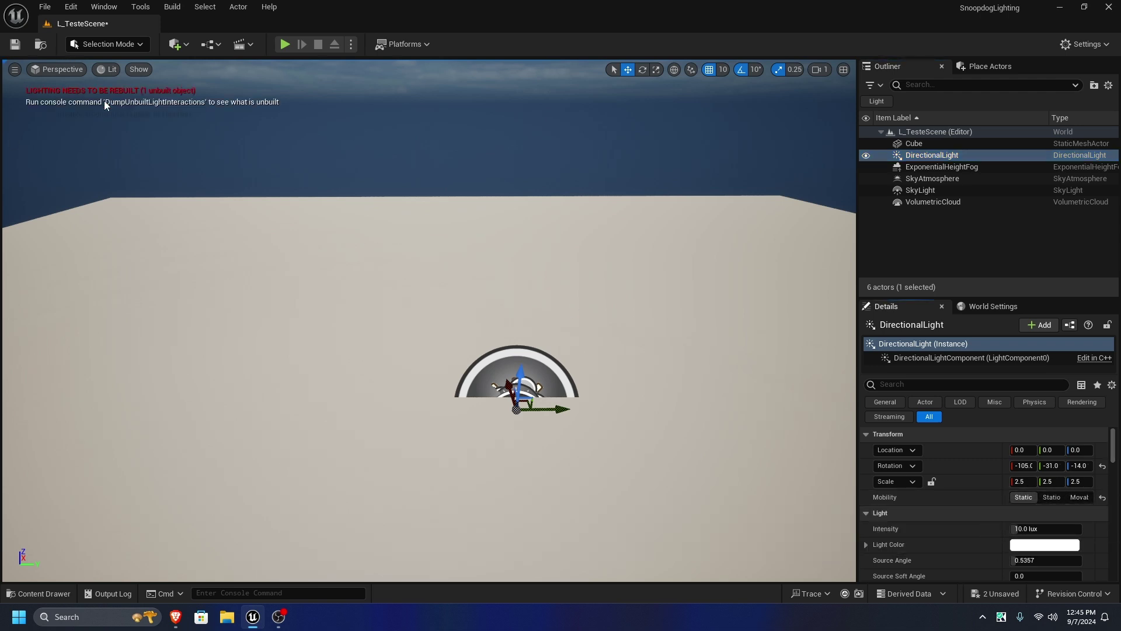
Set the mobility of both the ExponentialHeightFog and the SkyAtmosphere to Static
left_click(942, 166)
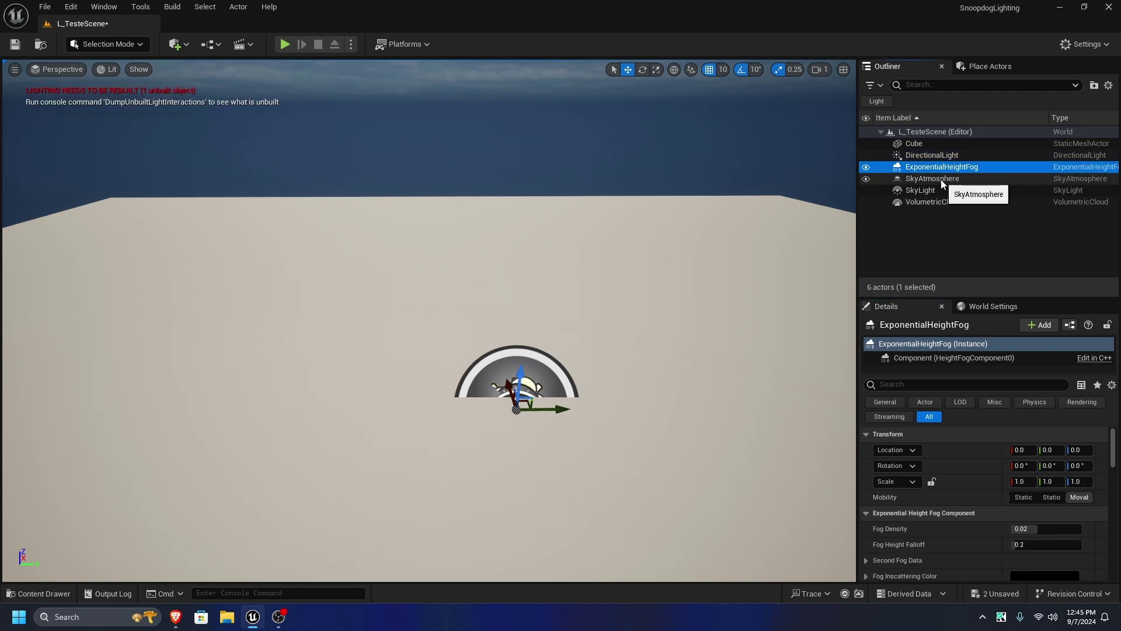
left_click(1023, 497)
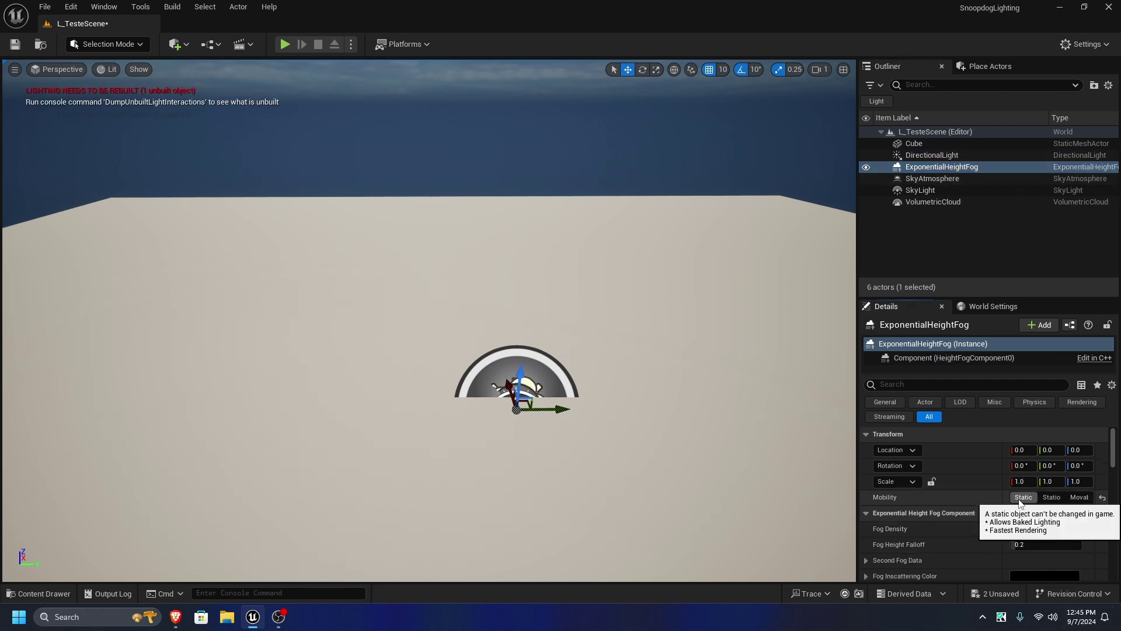
left_click(958, 178)
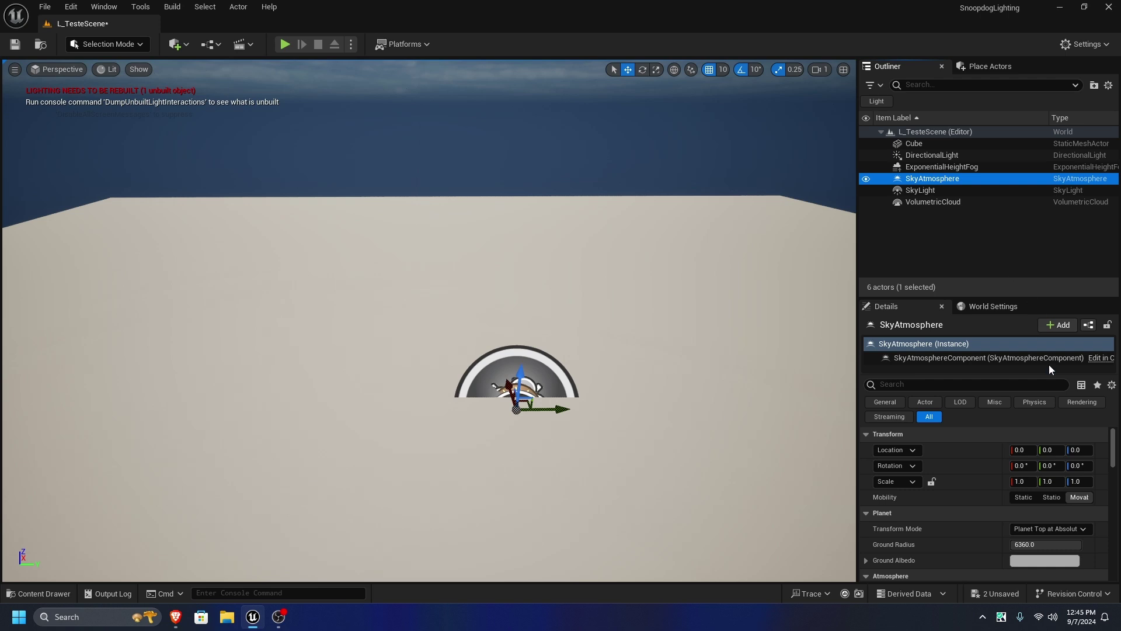
left_click(1026, 501)
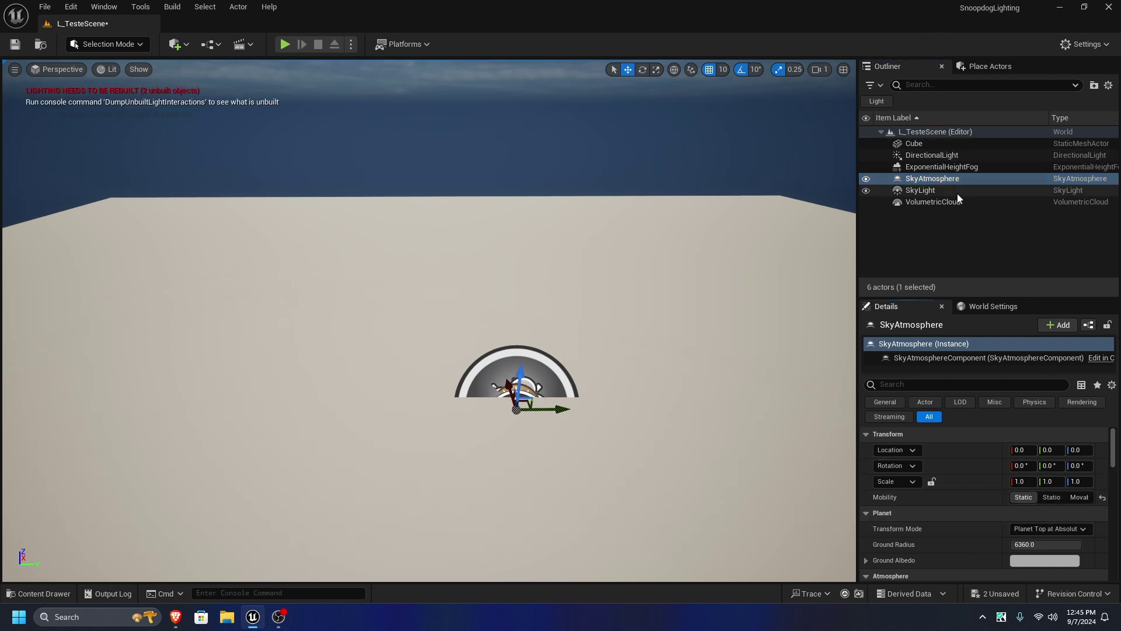
Set the mobility of the SkyLight to Static, also trying Stationary
left_click(958, 191)
left_click(1023, 497)
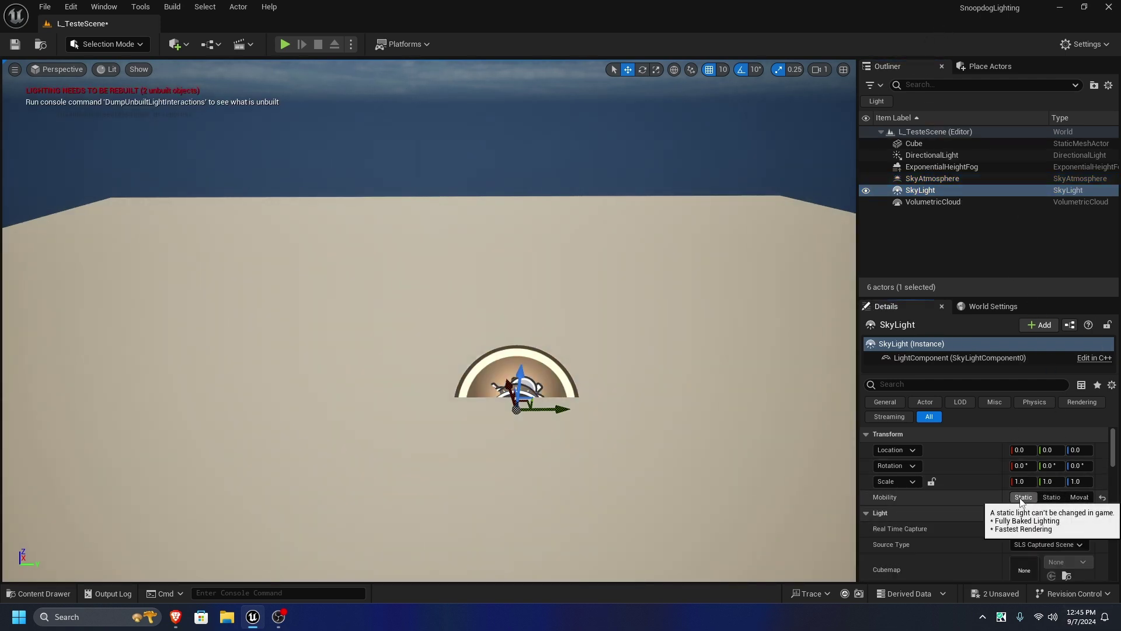
left_click(1050, 497)
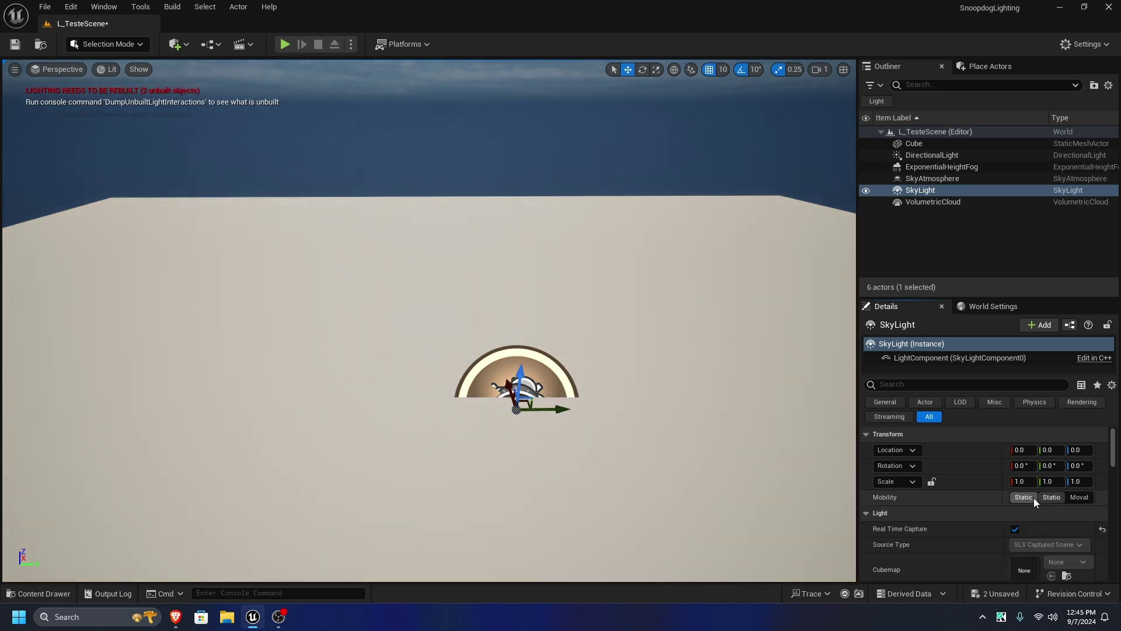
Add a cube on the floor near the scene's centre, at about location 0, 90, 50
left_click(176, 44)
left_click_drag(212, 282, 619, 397)
left_click_drag(626, 357, 670, 316)
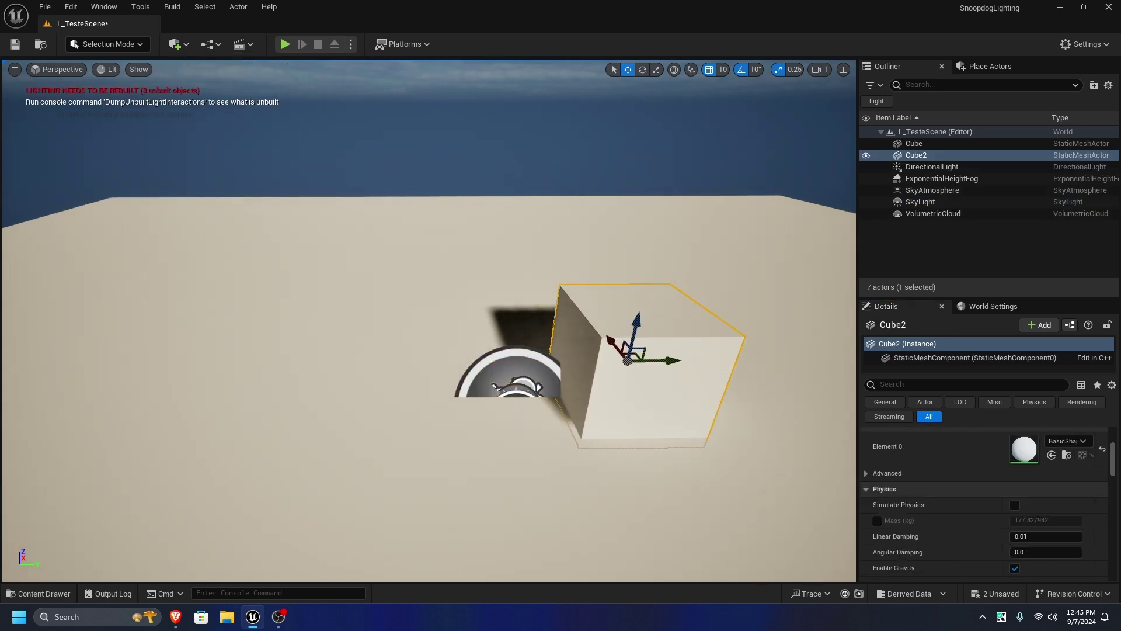
scroll(1015, 525, "up", 3)
scroll(1015, 538, "up", 1)
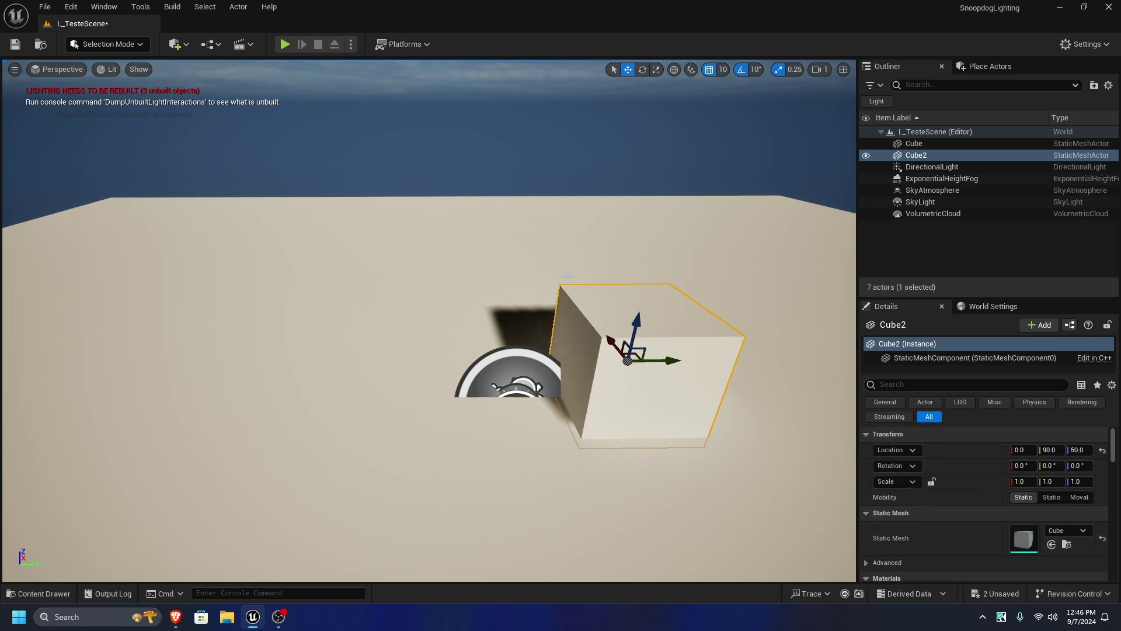
Move the new cube along the floor and duplicate it, placing the copy at about 150, -30, 50
right_click_drag(346, 272, 463, 342)
scroll(346, 272, "down", 3)
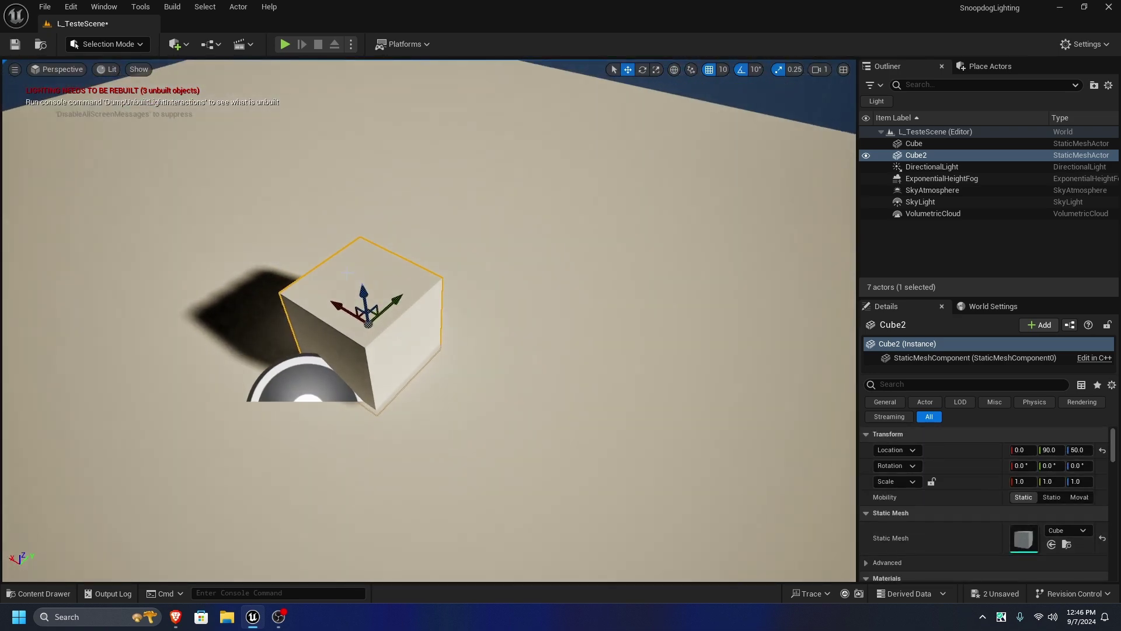
left_click_drag(347, 312, 236, 267)
left_click_drag(304, 245, 231, 325, "alt")
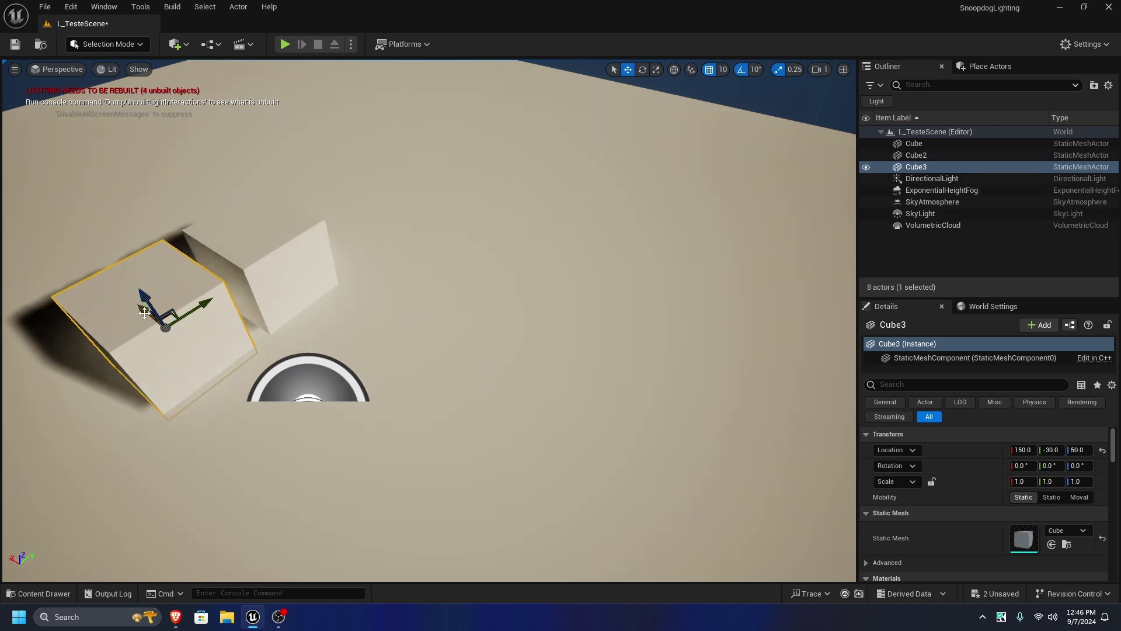
Move the duplicated cube to the other side of the first one, at about location -10, 90, 50
left_click_drag(145, 313, 323, 377)
right_click_drag(323, 424, 341, 418)
left_click_drag(297, 436, 320, 388)
right_click_drag(242, 448, 402, 434)
left_click_drag(442, 345, 421, 355)
left_click_drag(435, 291, 375, 267)
left_click_drag(406, 302, 387, 318)
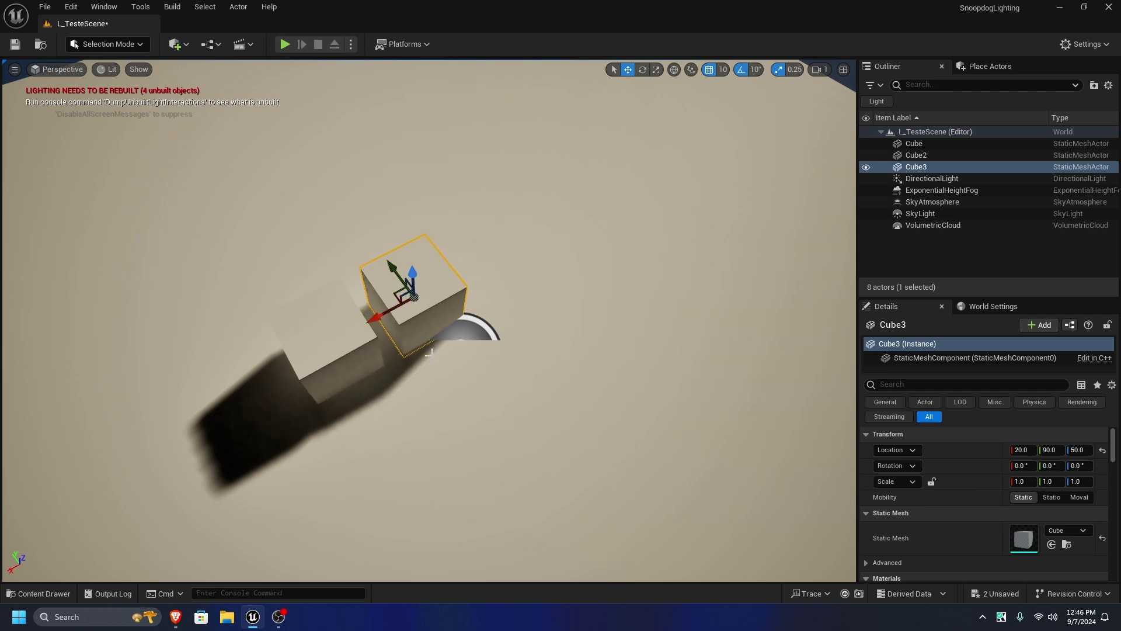
right_click_drag(385, 321, 327, 315)
key("w")
mouse_move(367, 364)
right_mouse_down()
mouse_move(374, 397)
mouse_move(444, 397)
mouse_move(438, 380)
mouse_move(366, 364)
right_mouse_up()
key("s")
left_click_drag(410, 309, 448, 323)
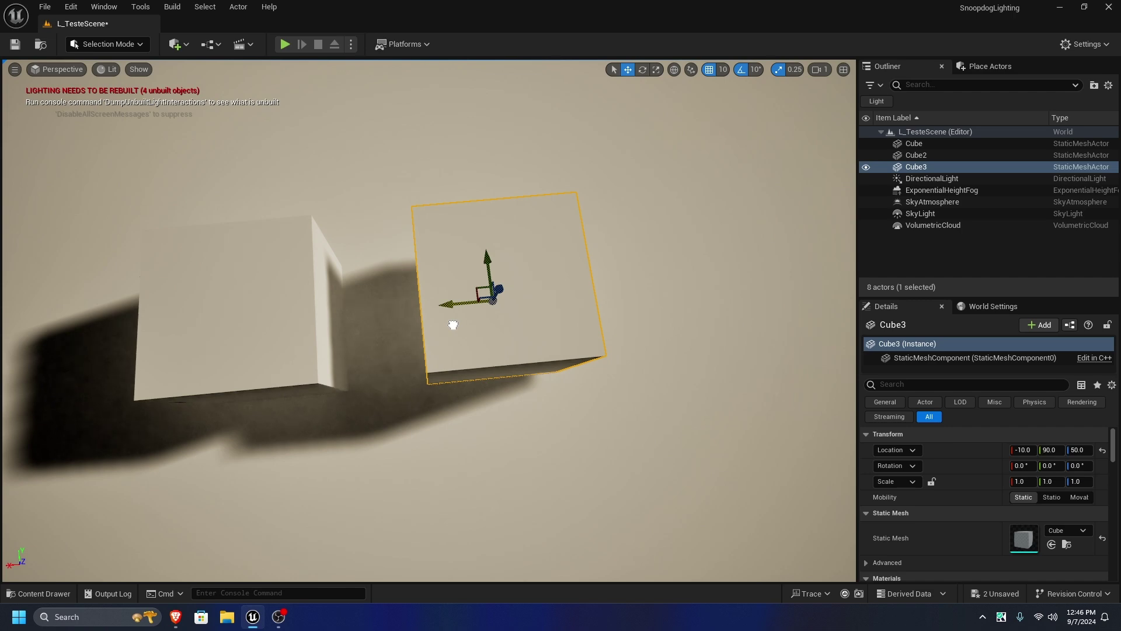
Apply the M_DebugColor material from the Content folder to both small cubes
left_click(41, 593)
left_click_drag(270, 476, 262, 320)
left_click(41, 593)
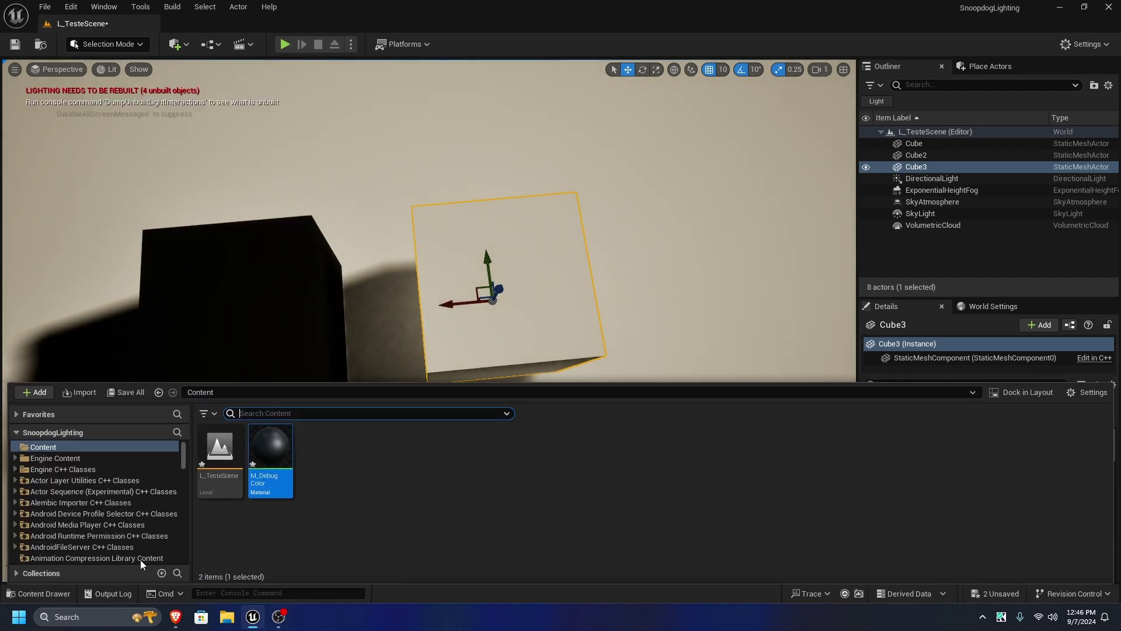
left_click_drag(268, 453, 474, 343)
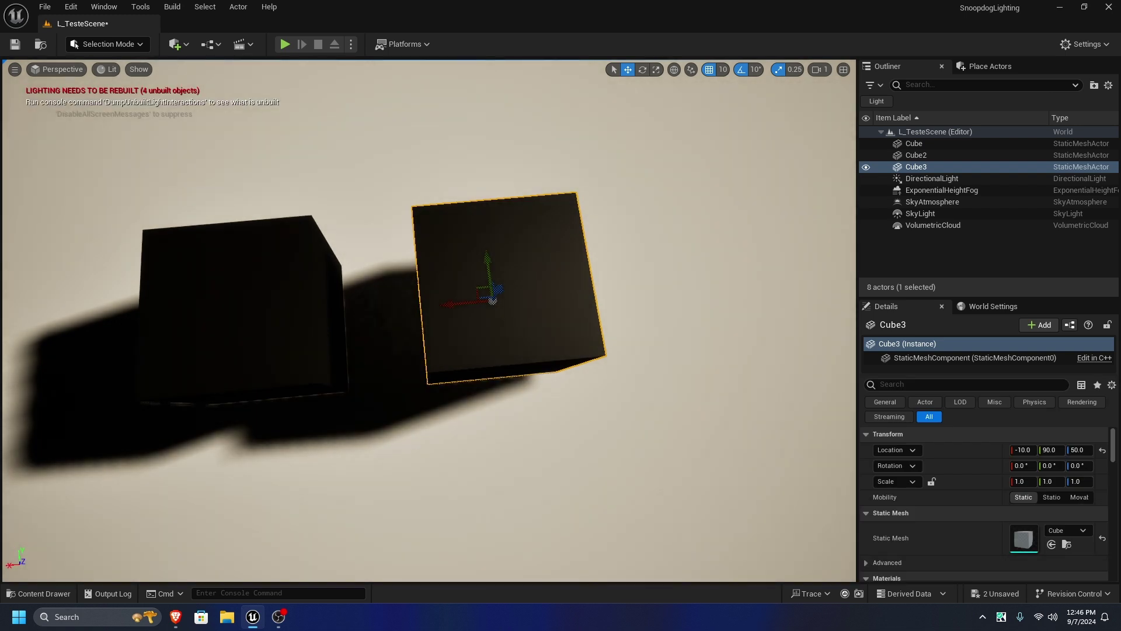
Add a custom primitive data default to Cube3 and set its Param colour to red (R 0.993, G 0, B 0, A 1)
scroll(926, 549, "down", 10)
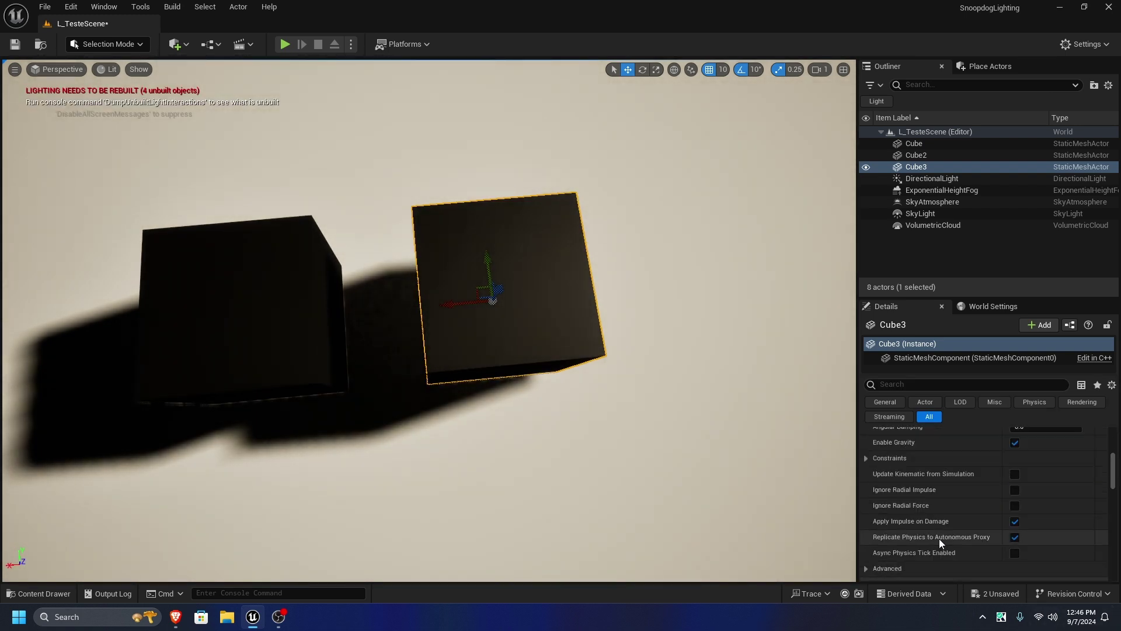
scroll(940, 538, "down", 5)
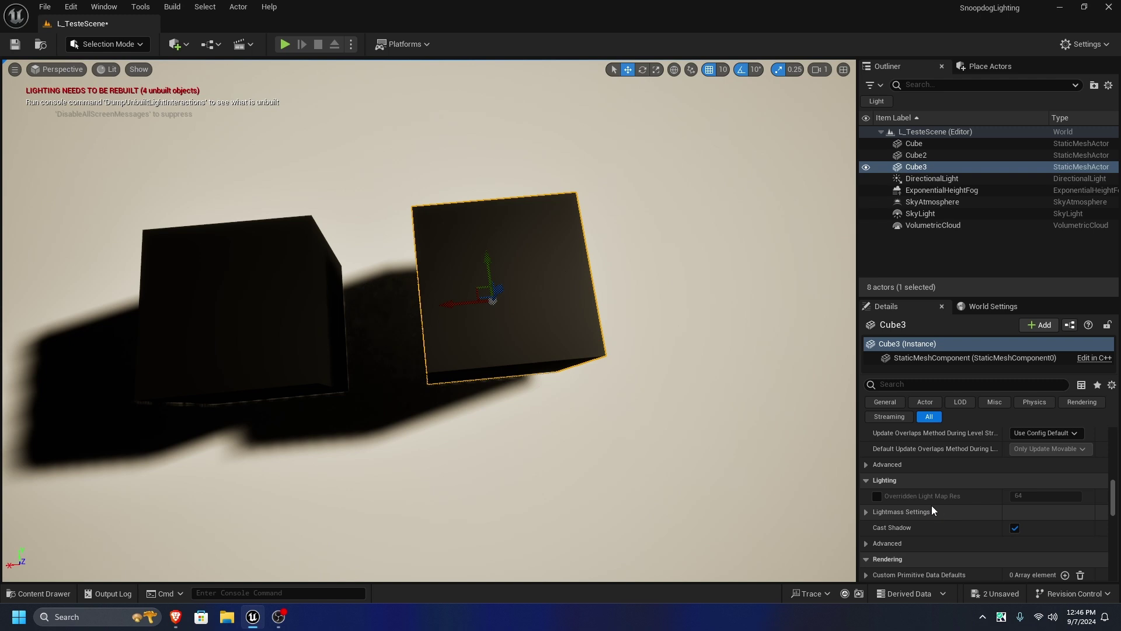
scroll(903, 531, "down", 1)
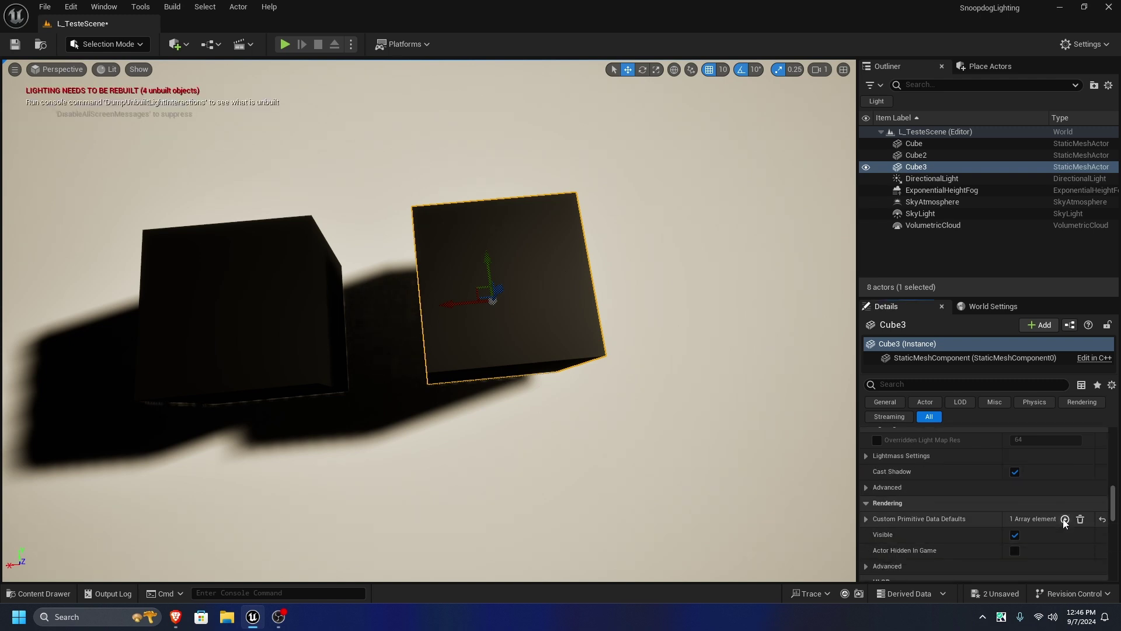
left_click(866, 519)
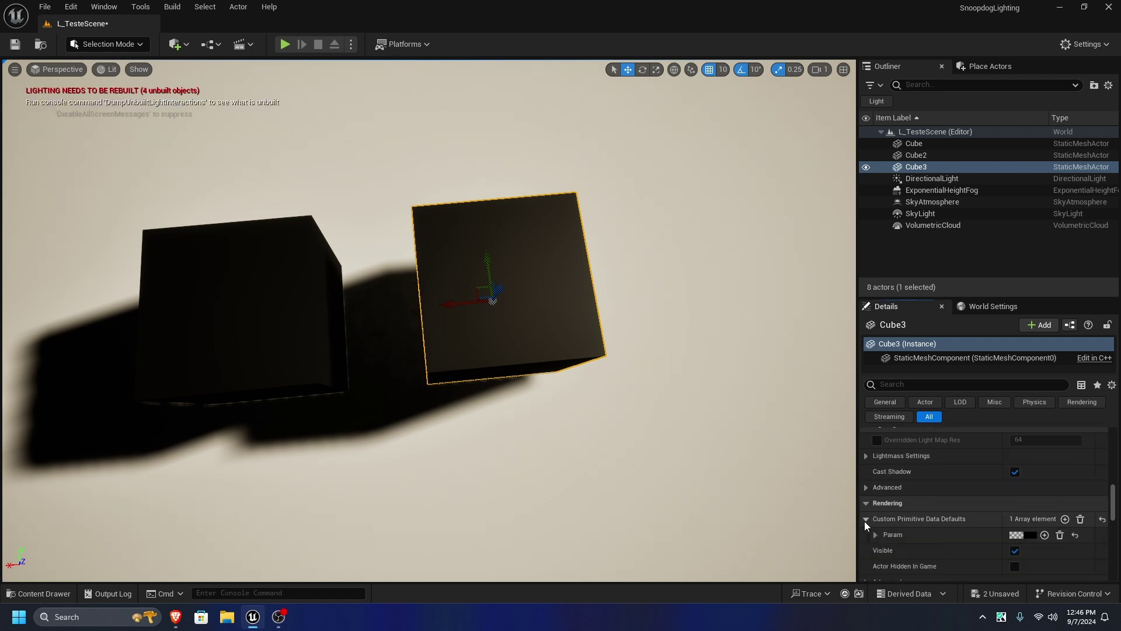
left_click(1022, 534)
left_click_drag(838, 404, 815, 340)
left_click_drag(808, 470, 891, 470)
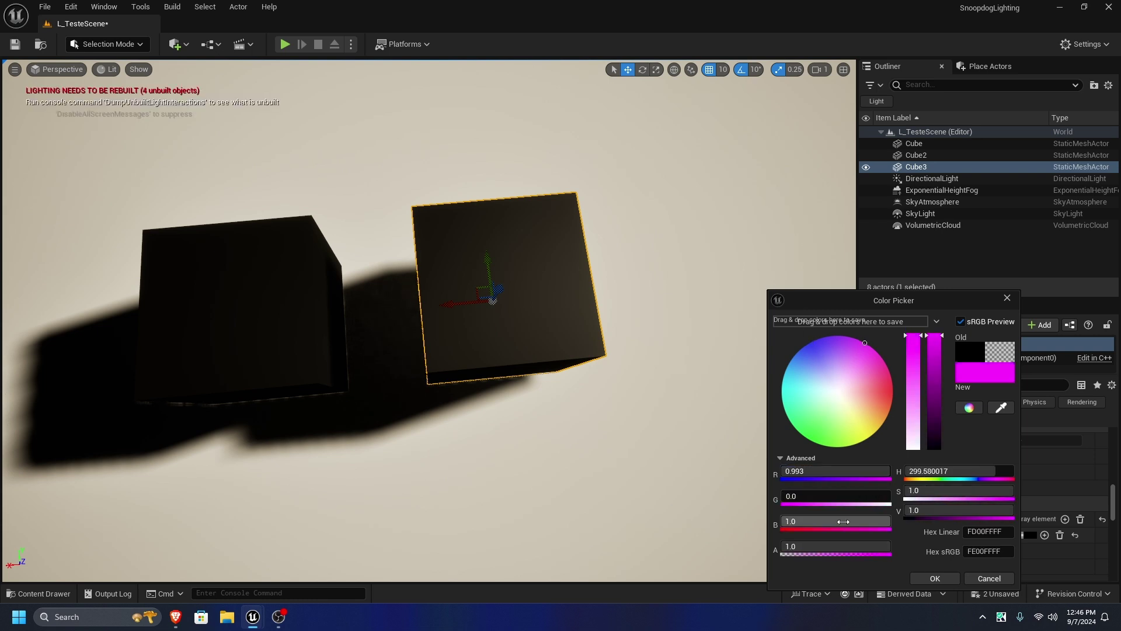
left_click_drag(840, 521, 781, 521)
left_click(934, 578)
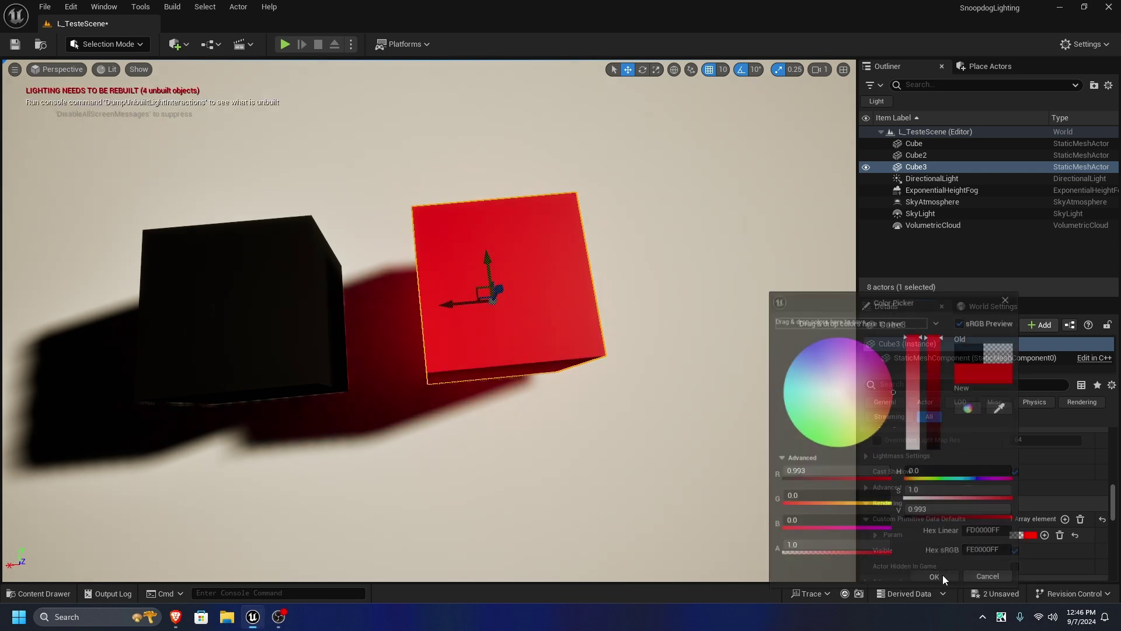
Add the Param custom primitive data to Cube2 and set its colour to blue (R 0, G 0, B 1)
left_click(294, 275)
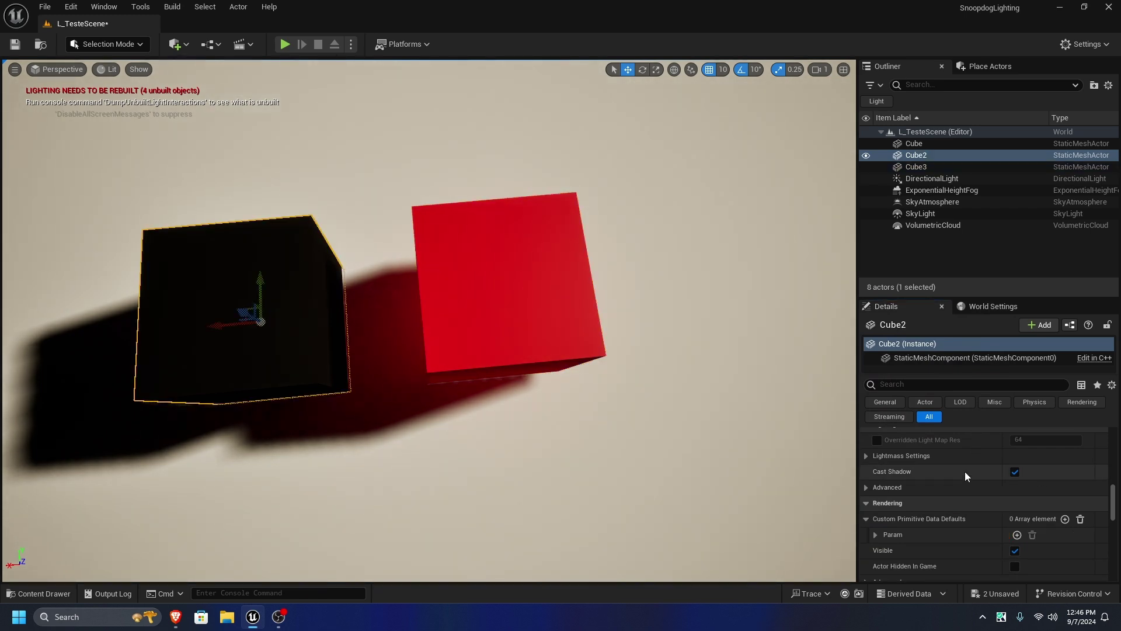
scroll(975, 478, "up", 4)
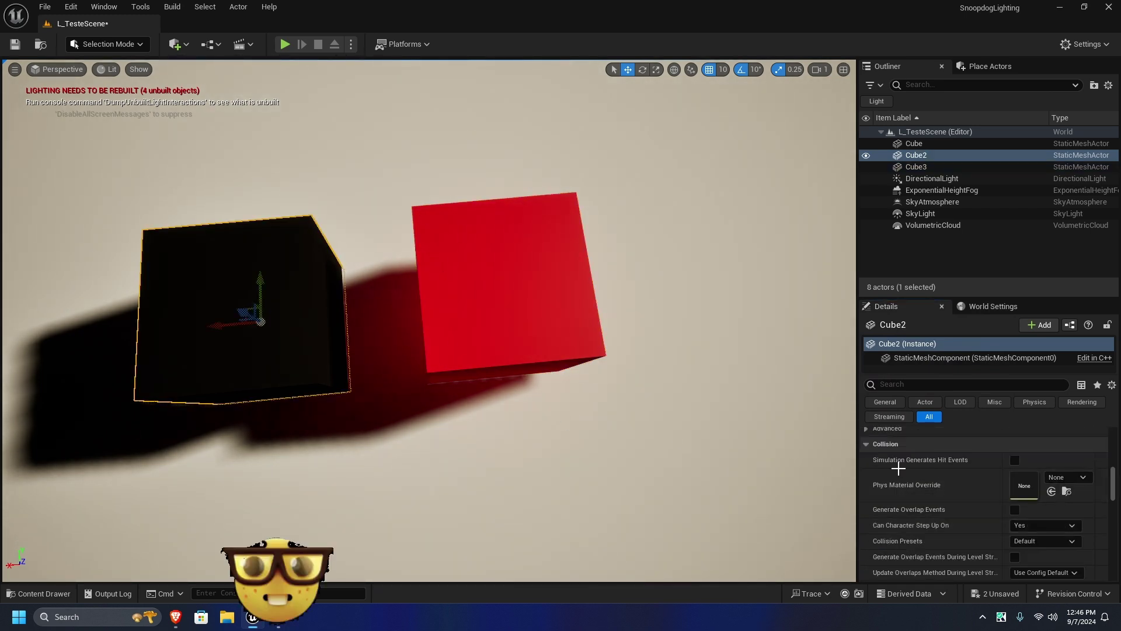
scroll(1014, 465, "down", 4)
left_click(876, 487)
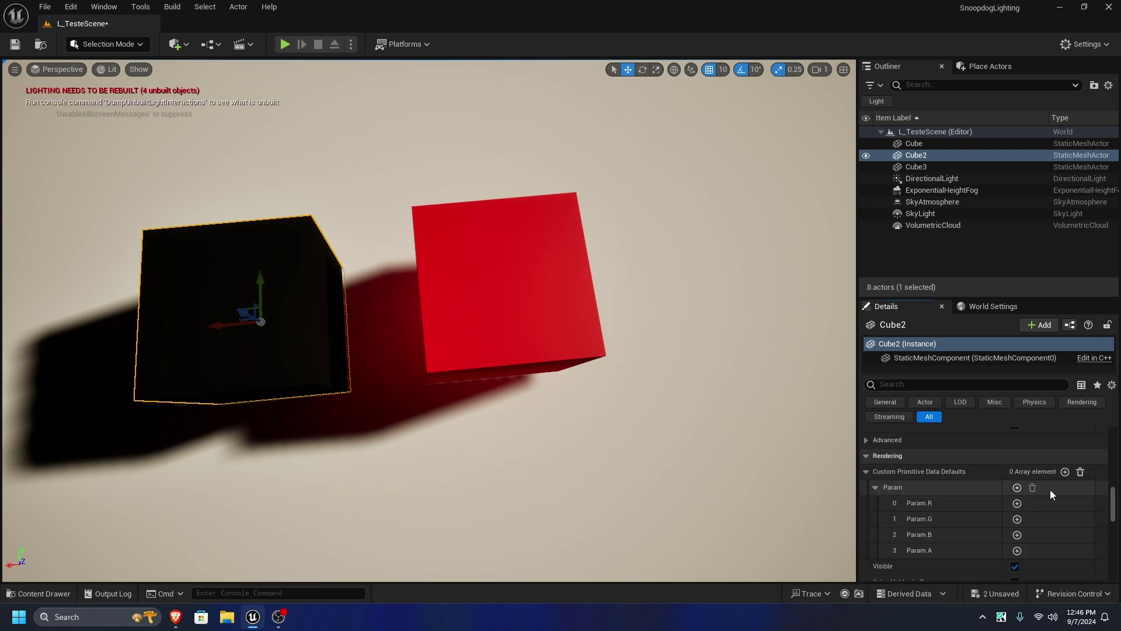
left_click(1017, 487)
left_click(1022, 490)
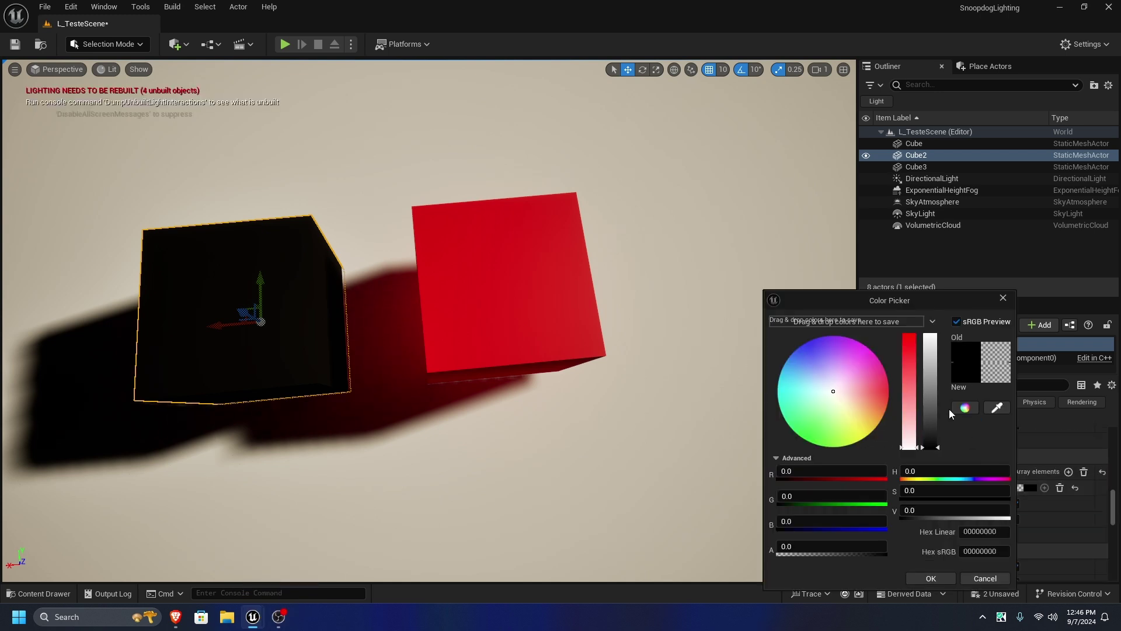
left_click_drag(817, 520, 864, 521)
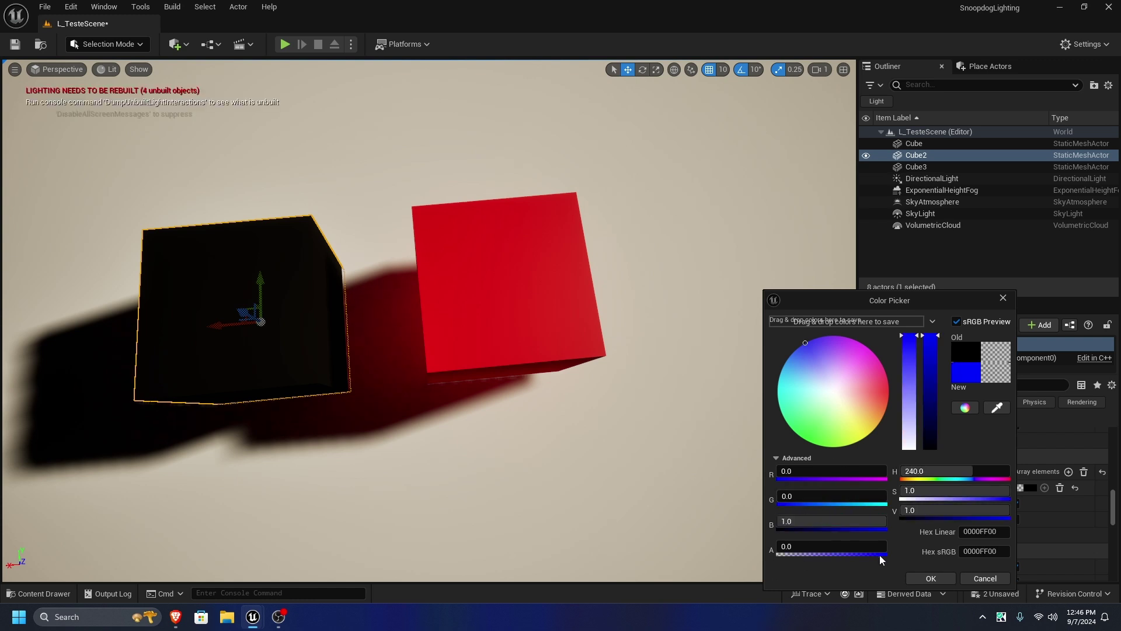
left_click(928, 578)
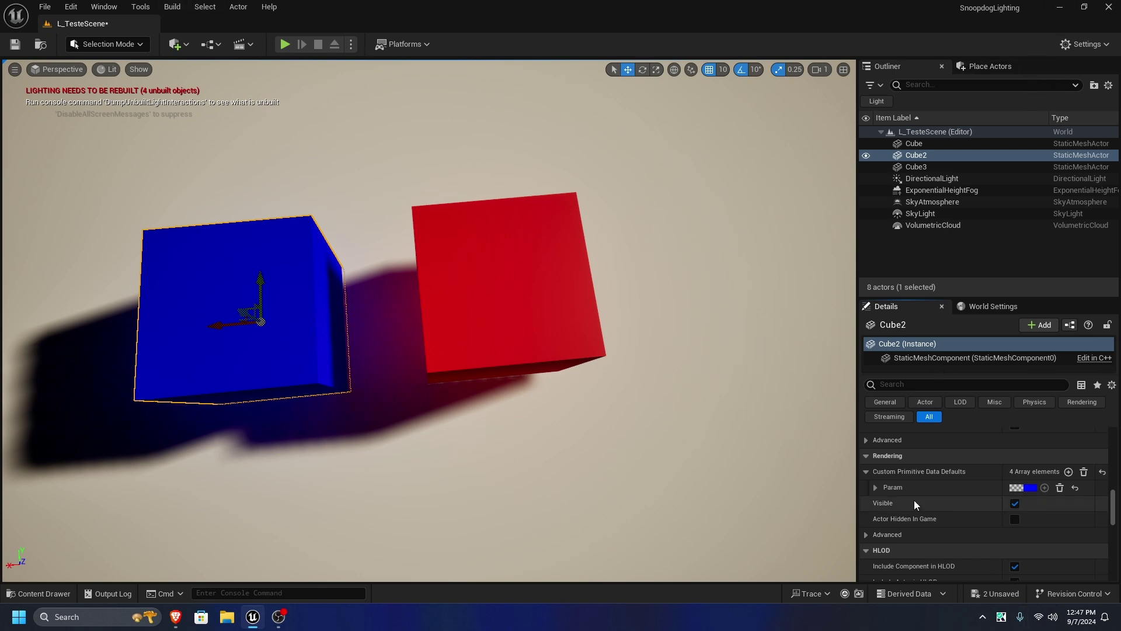
Select the floor cube and switch the viewport to the Lightmap Density optimization view mode
scroll(919, 499, "up", 5)
left_click(483, 377)
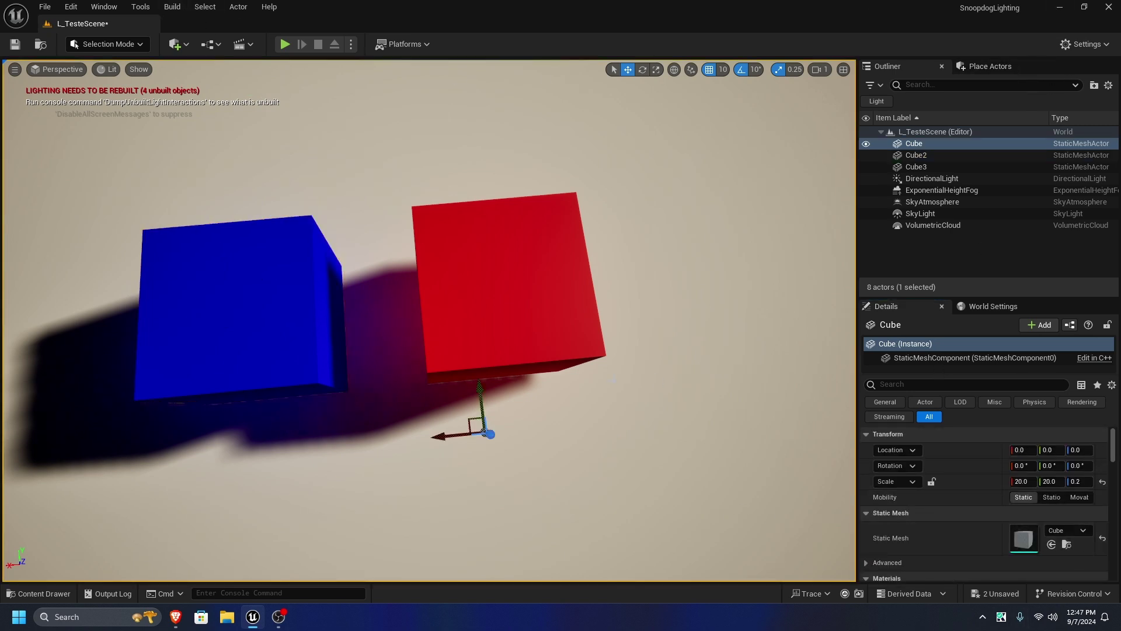
left_click(108, 70)
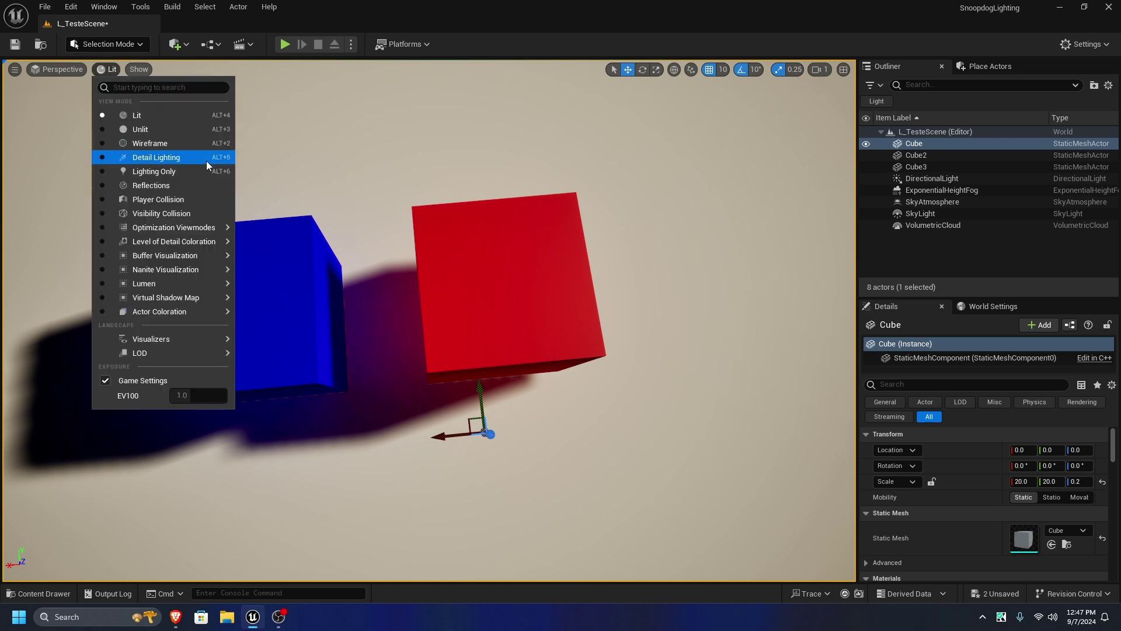
mouse_move(229, 234)
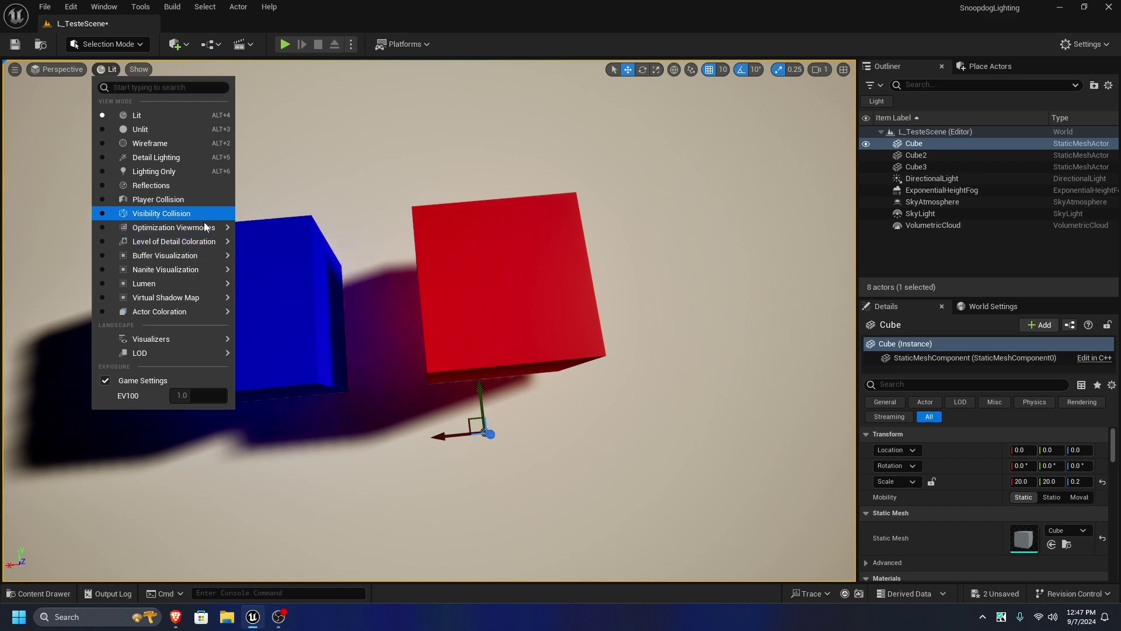
left_click(296, 271)
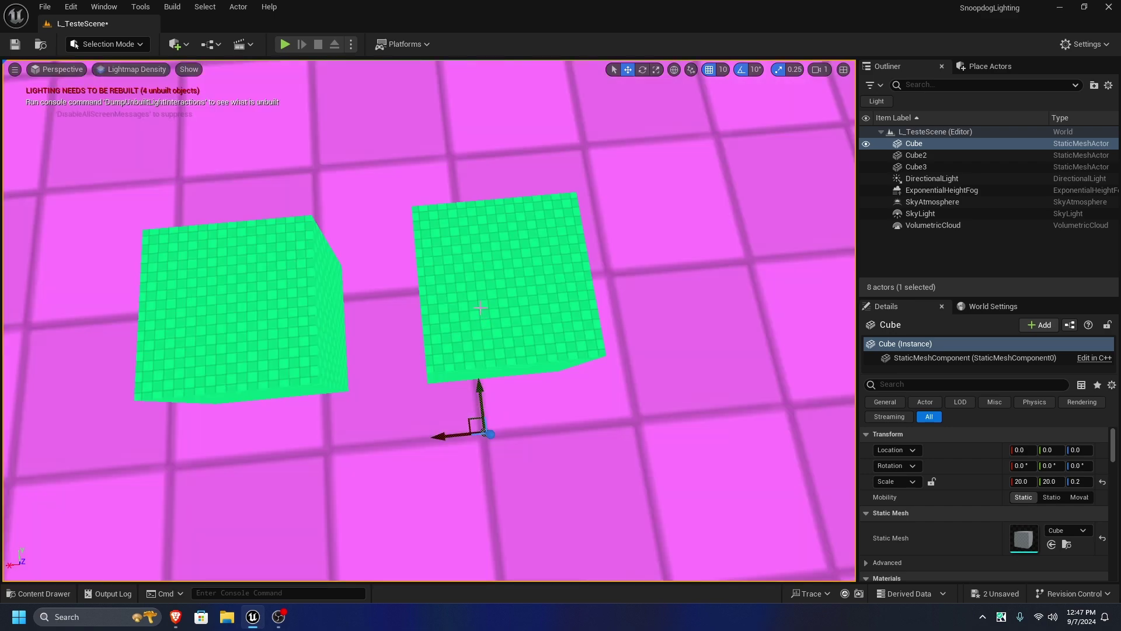
Find the floor's light map resolution property, enable its override and set it to 1024
right_click_drag(473, 301, 549, 304)
mouse_move(407, 377)
right_mouse_down()
mouse_move(444, 362)
mouse_move(403, 315)
mouse_move(407, 377)
right_mouse_up()
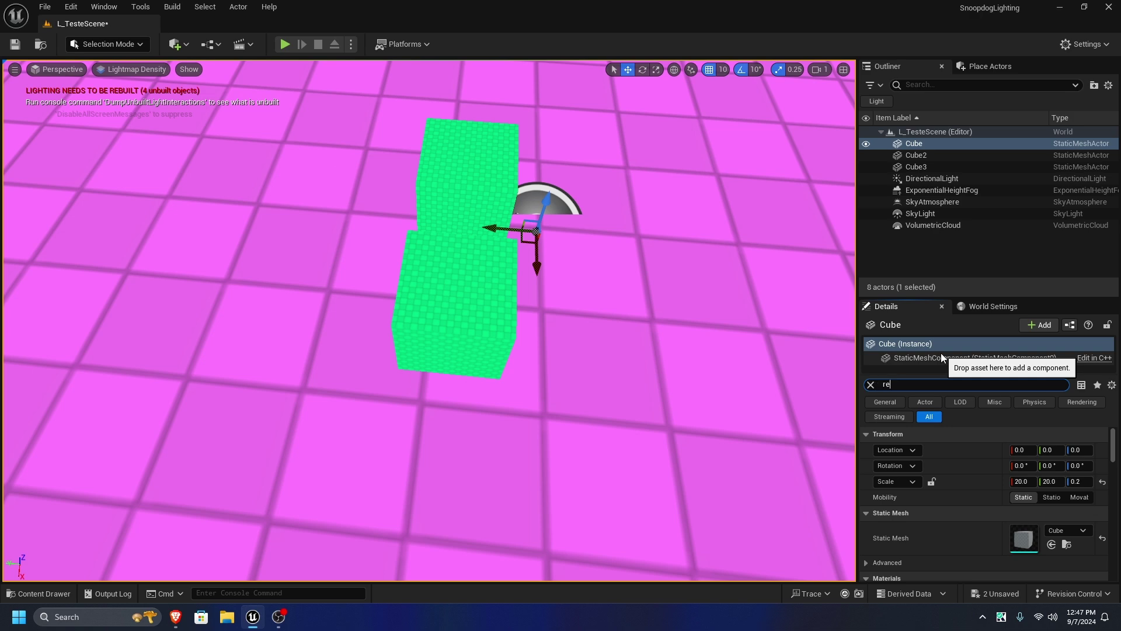
type("s")
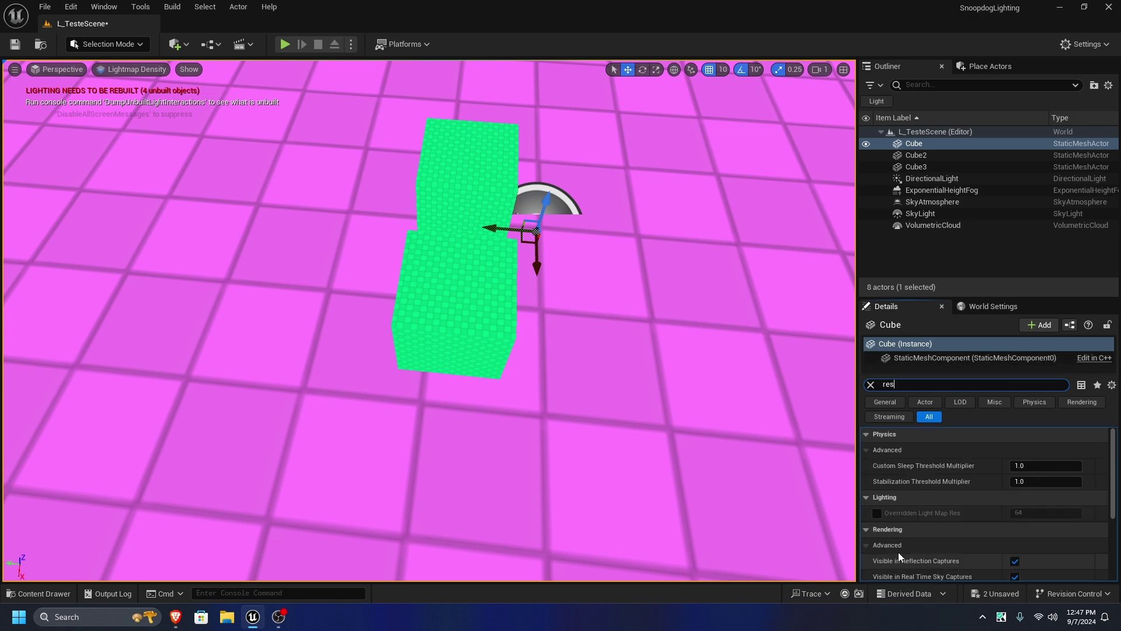
left_click(876, 513)
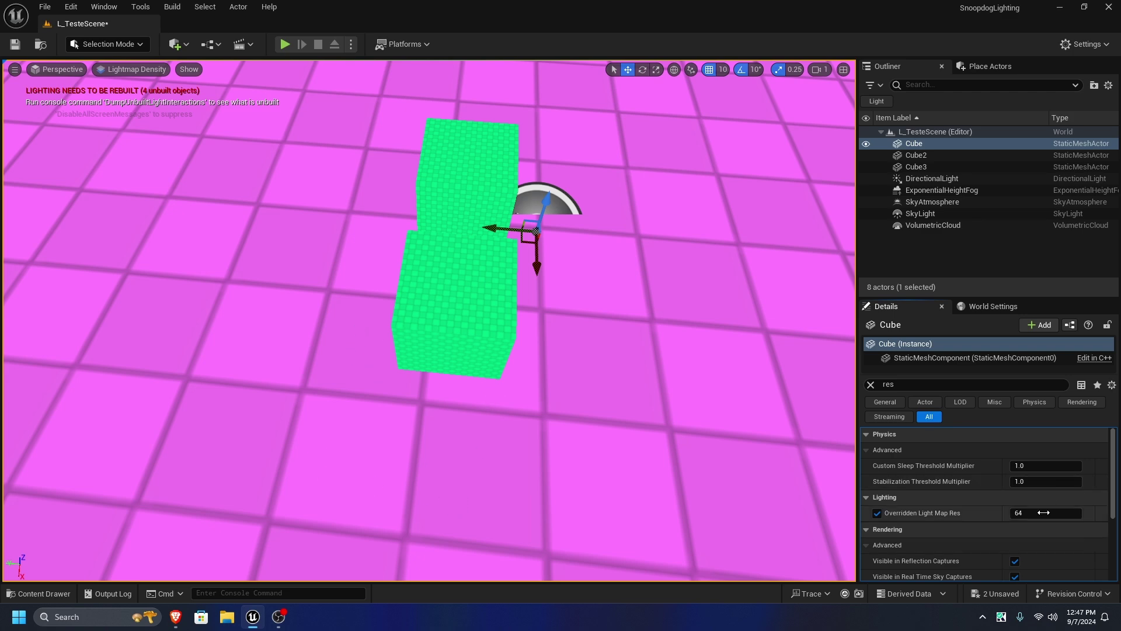
left_click_drag(1022, 512, 1081, 513)
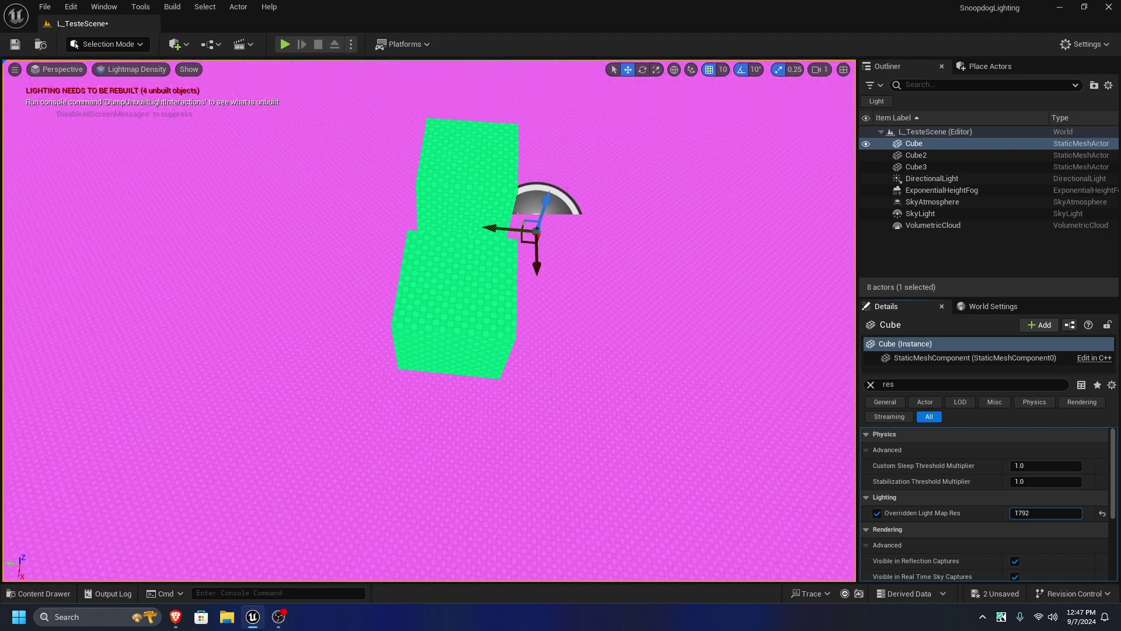
left_click_drag(1051, 512, 1032, 513)
Enable Overridden Light Map Res on Cube3 and lower it to 28
right_click_drag(514, 470, 521, 467)
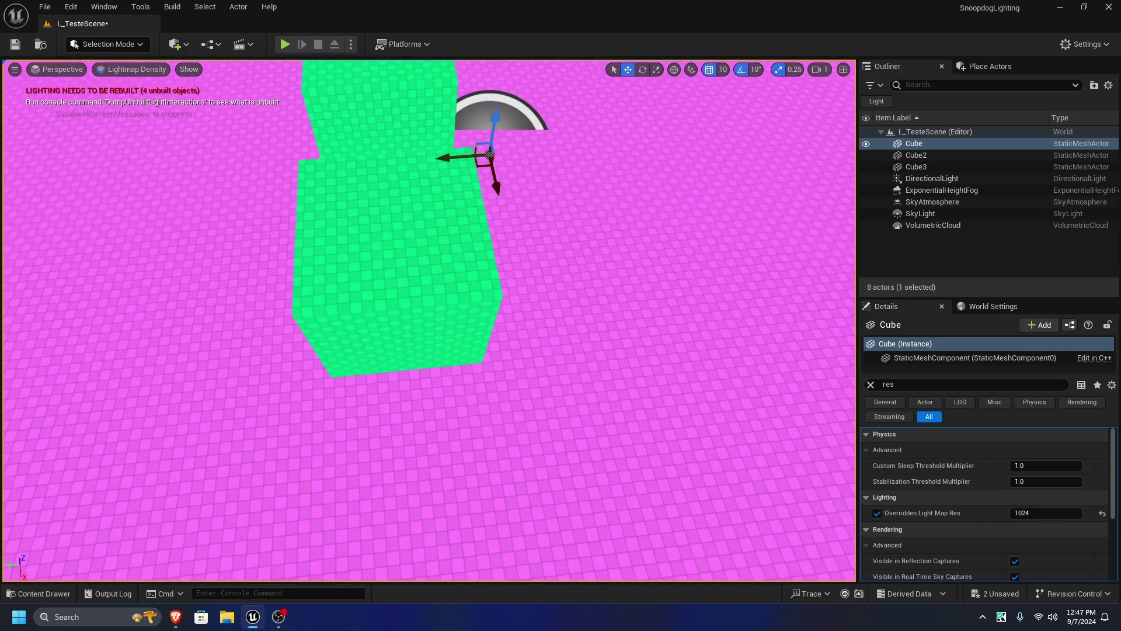
right_click_drag(427, 358, 297, 359)
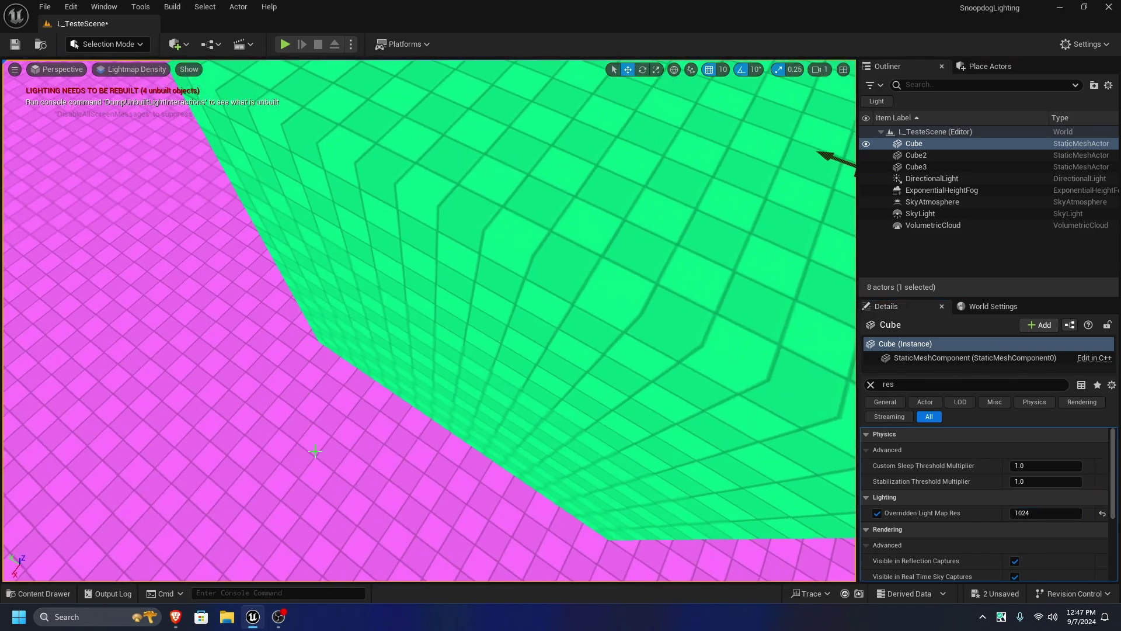
right_click_drag(384, 301, 617, 286)
left_click(355, 345)
left_click(876, 512)
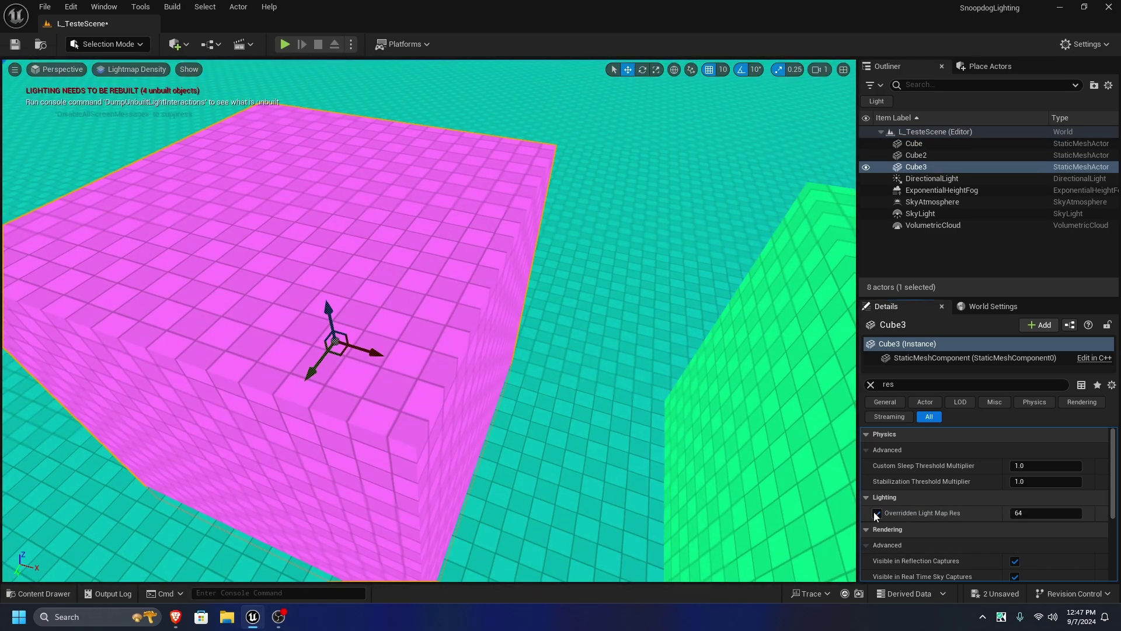
left_click(1034, 513)
left_click_drag(1033, 513, 996, 513)
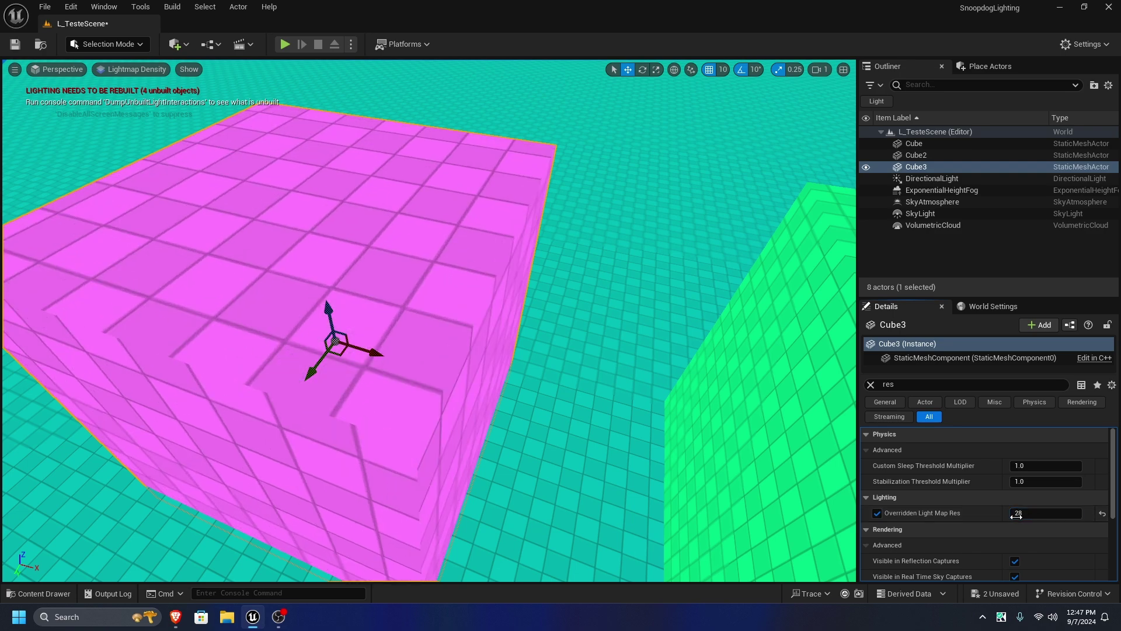
Enable Overridden Light Map Res on Cube2 and set it to 28
scroll(624, 396, "down", 8)
left_click(473, 403)
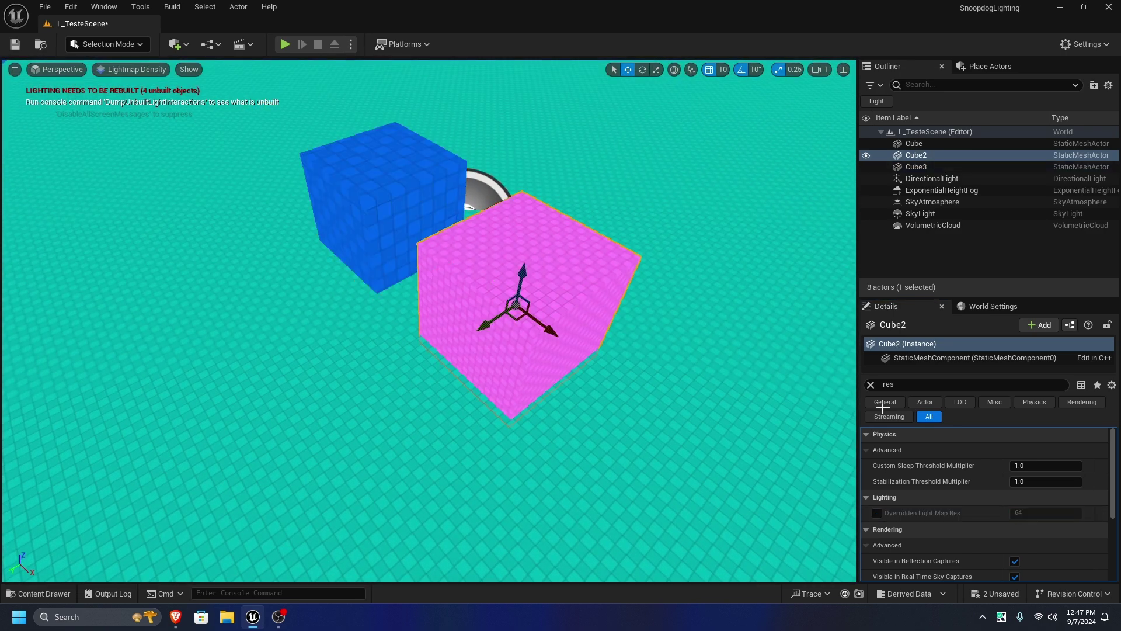
left_click(877, 513)
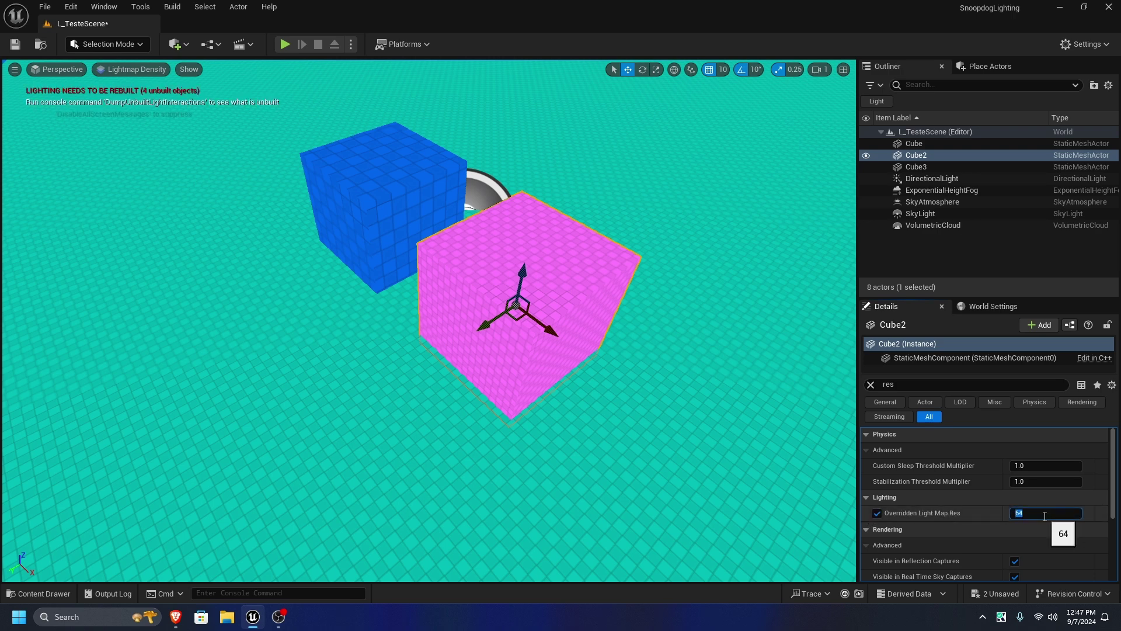
left_click(1045, 517)
type("28")
key("Return")
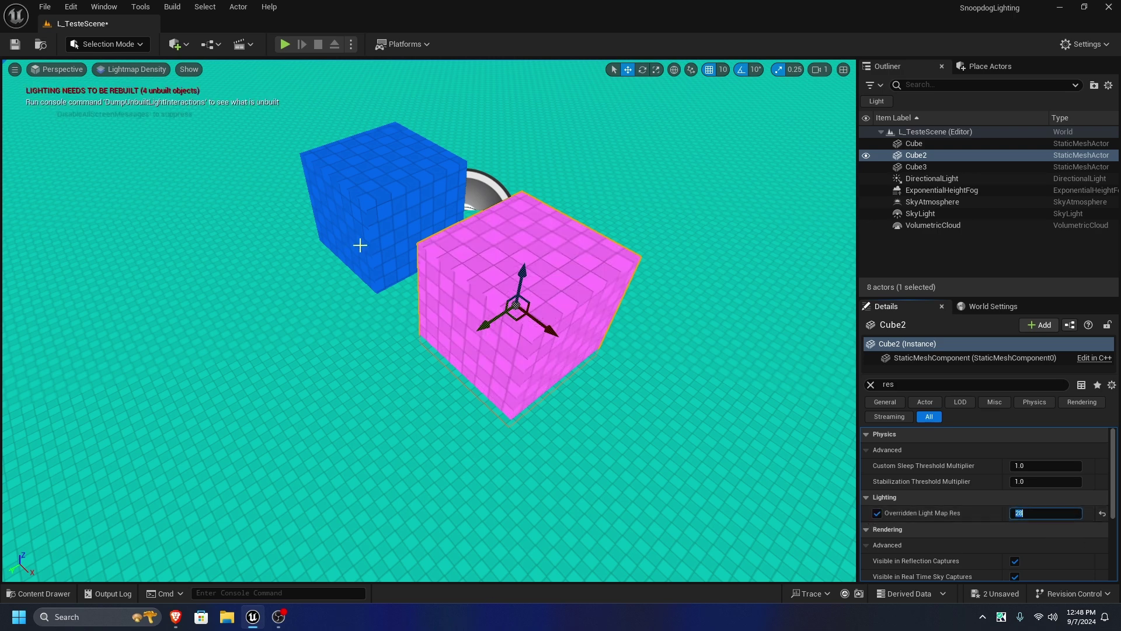
In the level's Lightmass world settings, set Num Indirect Lighting Bounces to 4 and Indirect Lighting Quality to 1.2
right_click_drag(422, 283, 285, 219)
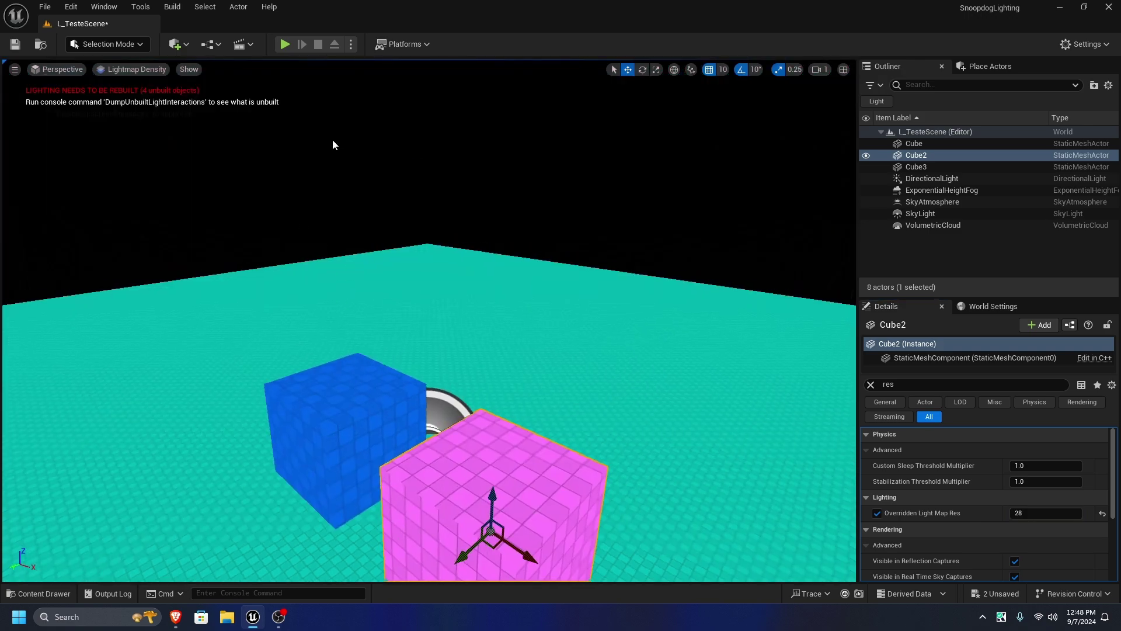
left_click(321, 308)
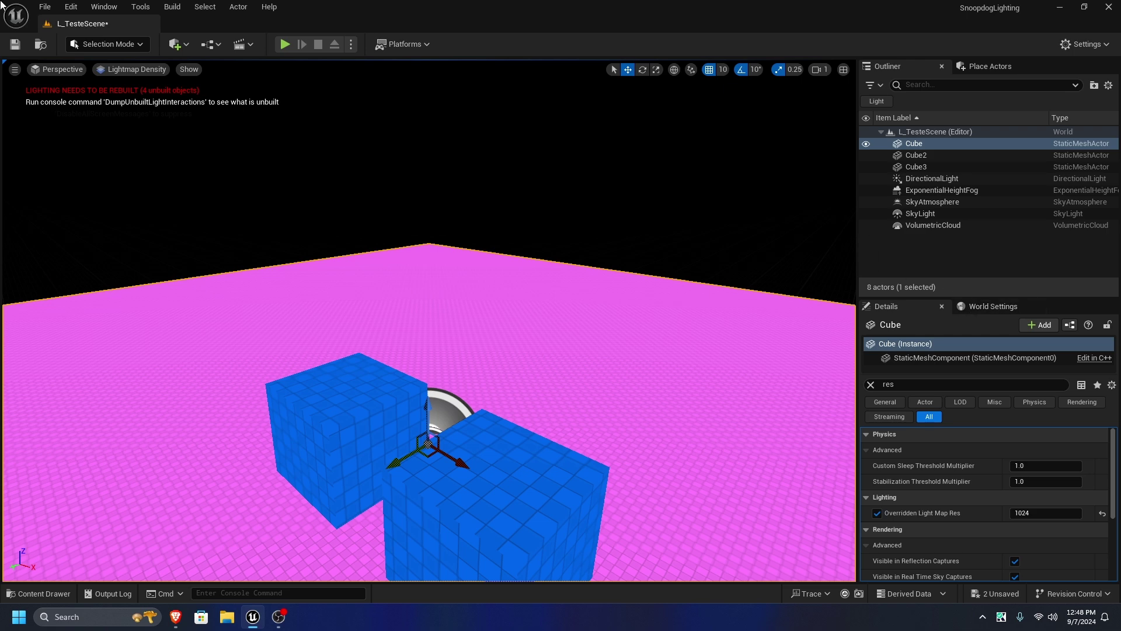
left_click(92, 7)
mouse_move(216, 139)
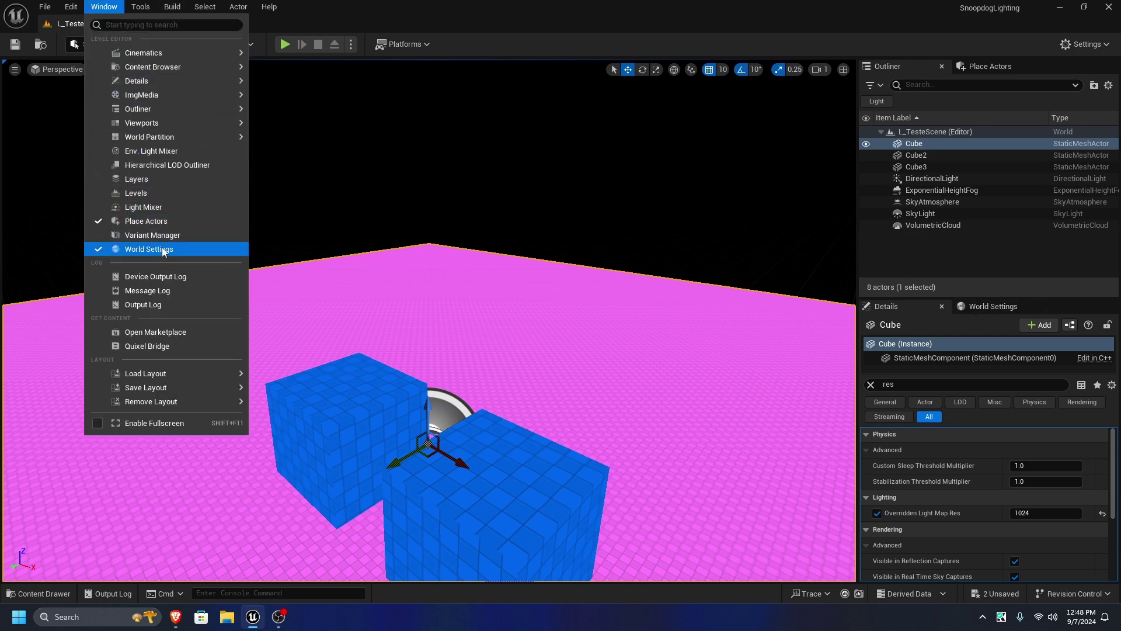
left_click(974, 309)
left_click(869, 457)
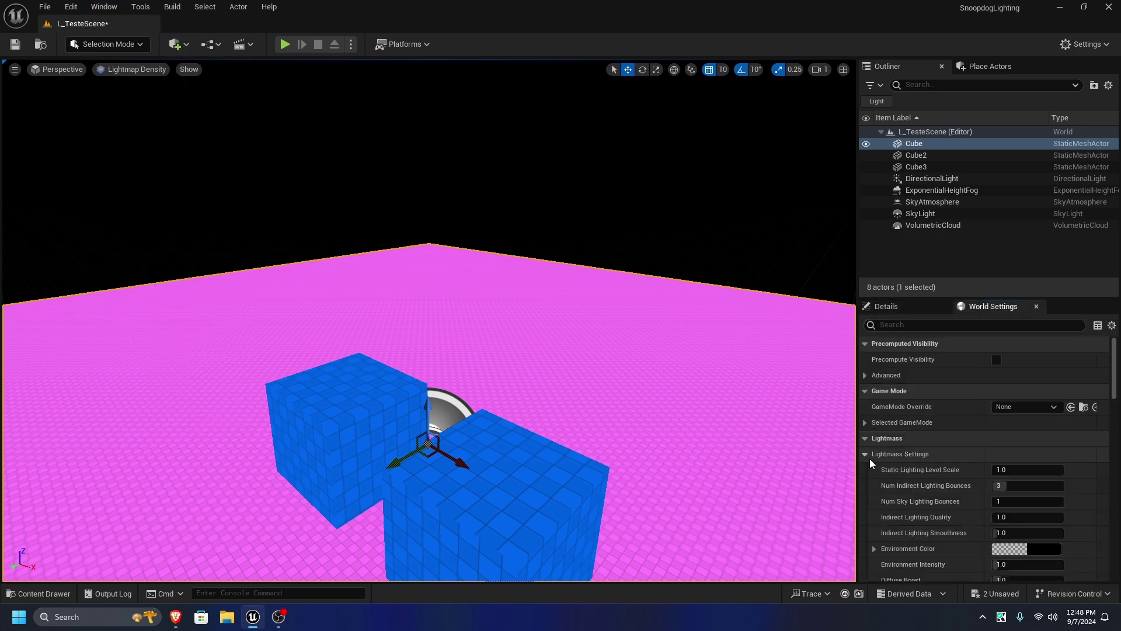
scroll(991, 449, "down", 2)
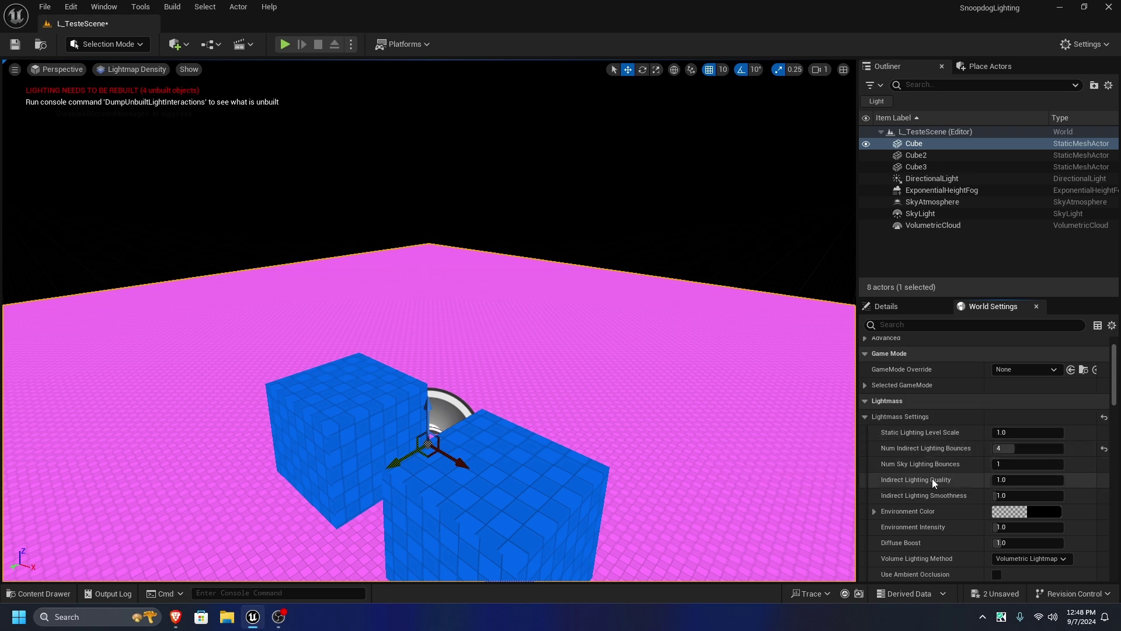
mouse_move(923, 482)
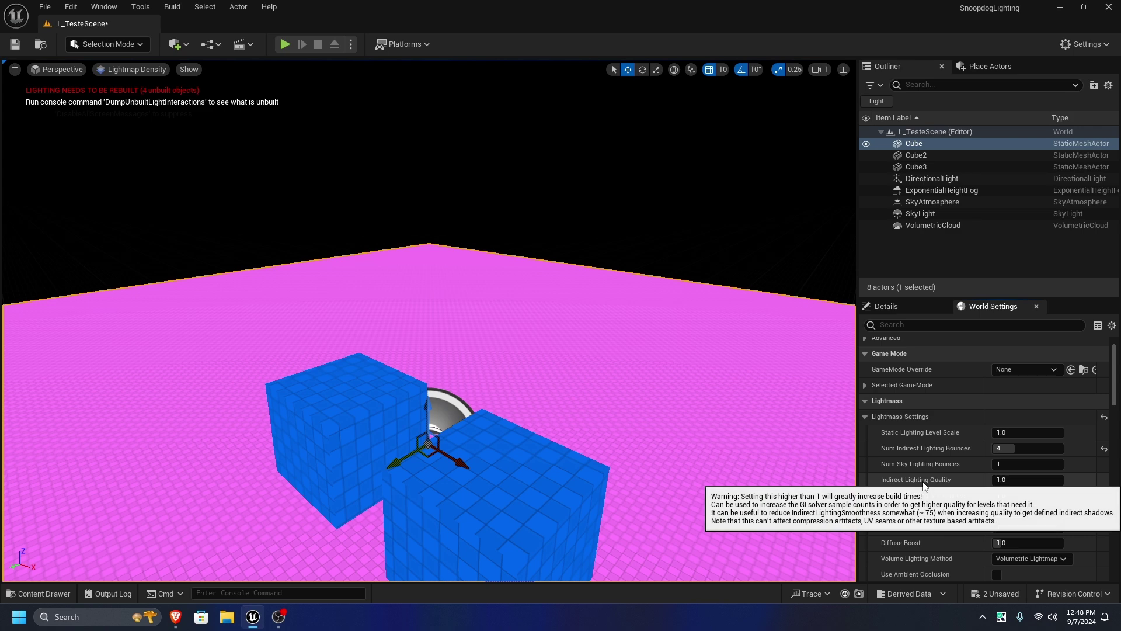
left_click(1001, 479)
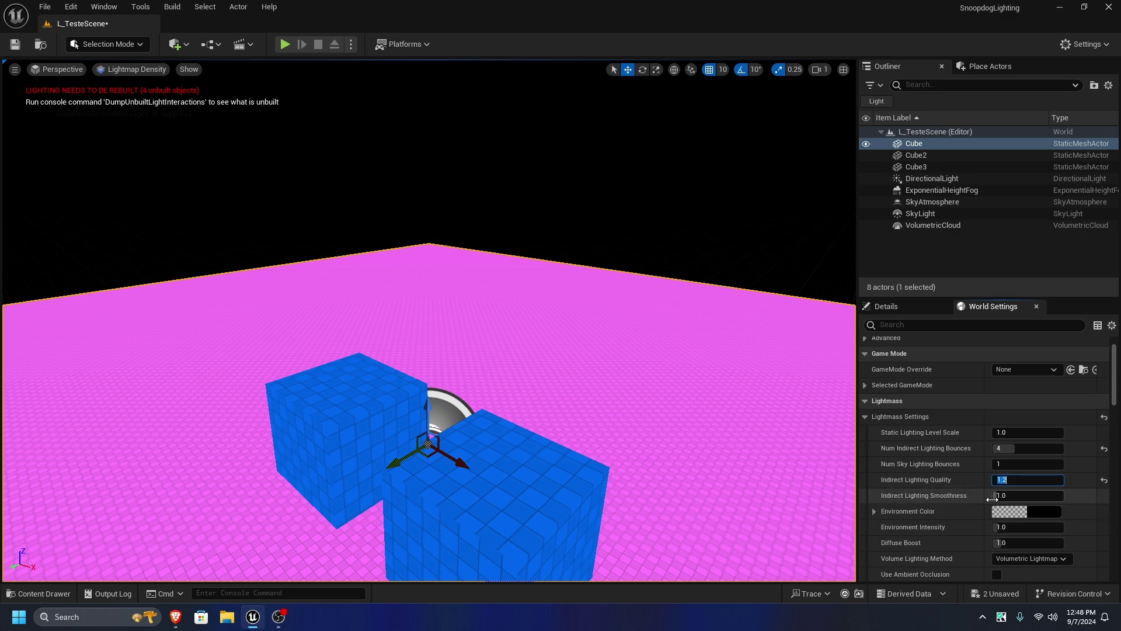
scroll(929, 567, "down", 2)
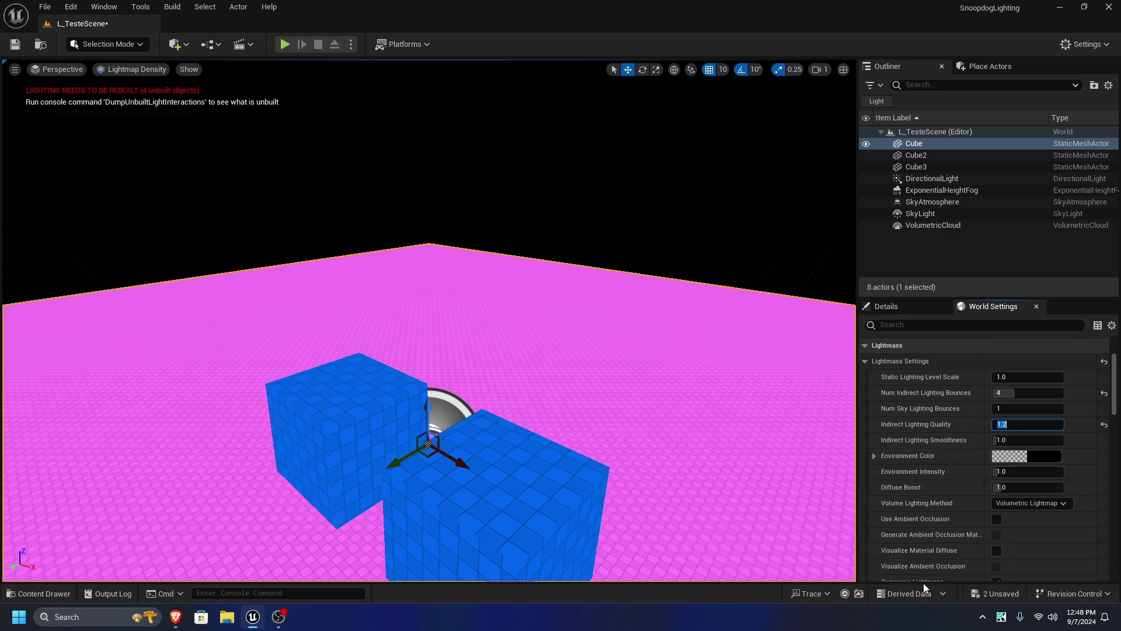
Enable Use Ambient Occlusion in the Lightmass world settings and return the viewport to Lit mode
left_click(997, 518)
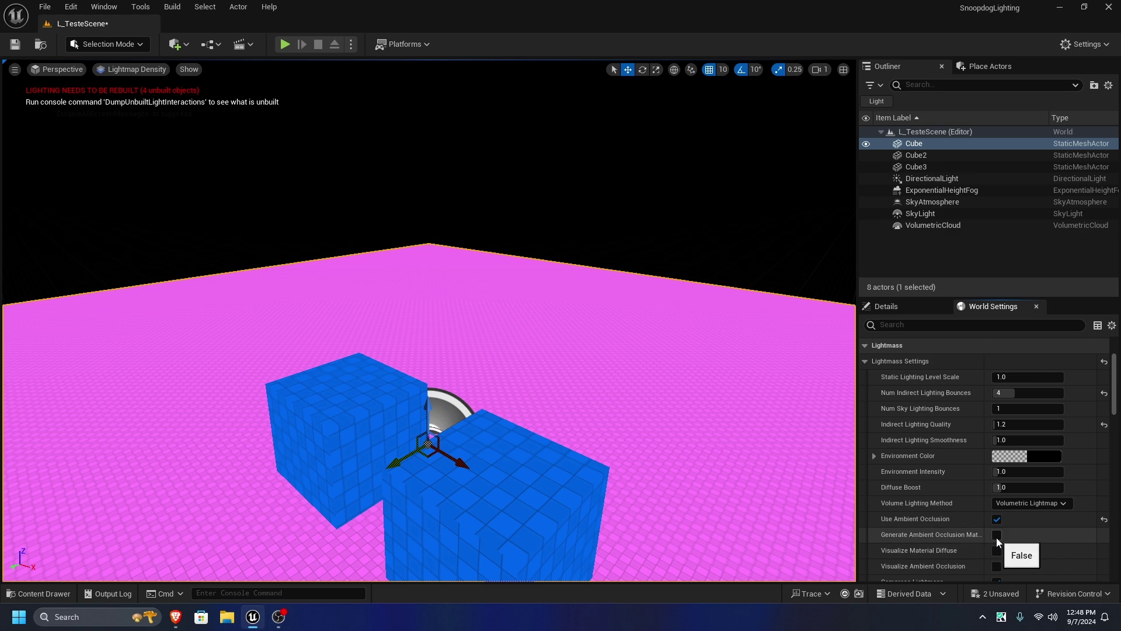
scroll(981, 496, "up", 1)
left_click(917, 309)
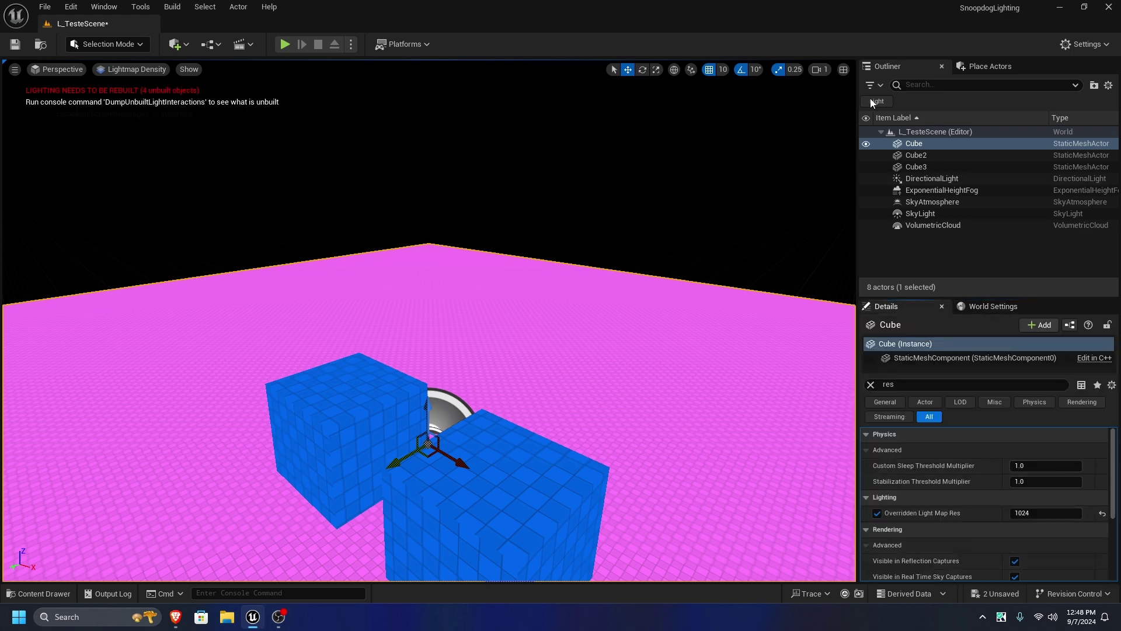
left_click(133, 71)
left_click(143, 112)
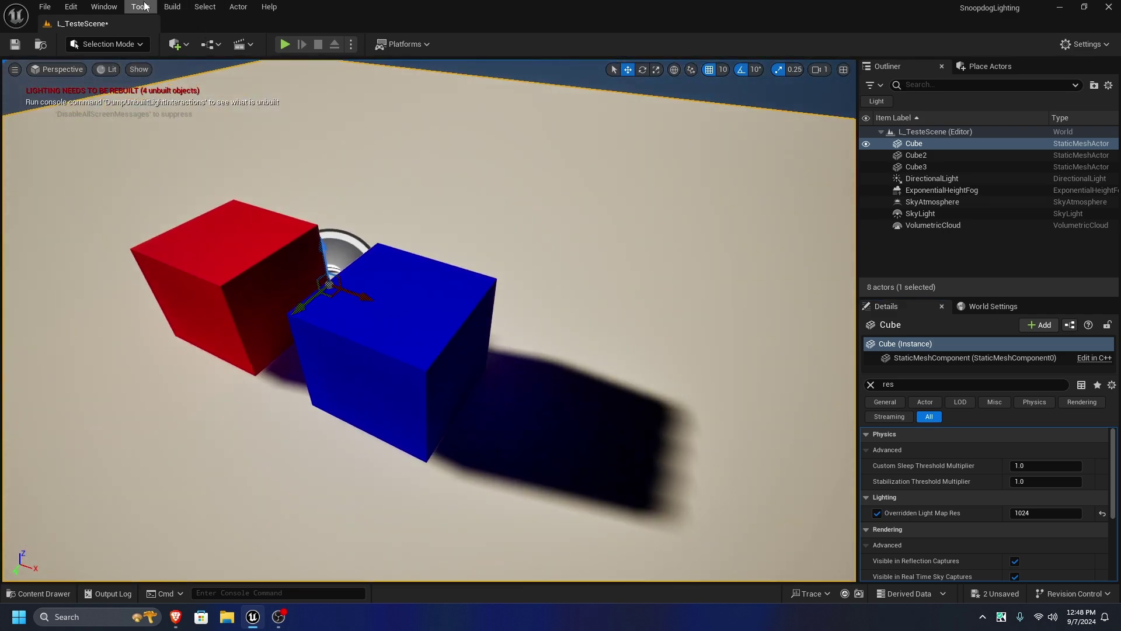
Build the level's lighting and inspect the baked shadows around the red and blue cubes
left_click(141, 6)
left_click(172, 6)
left_click(202, 83)
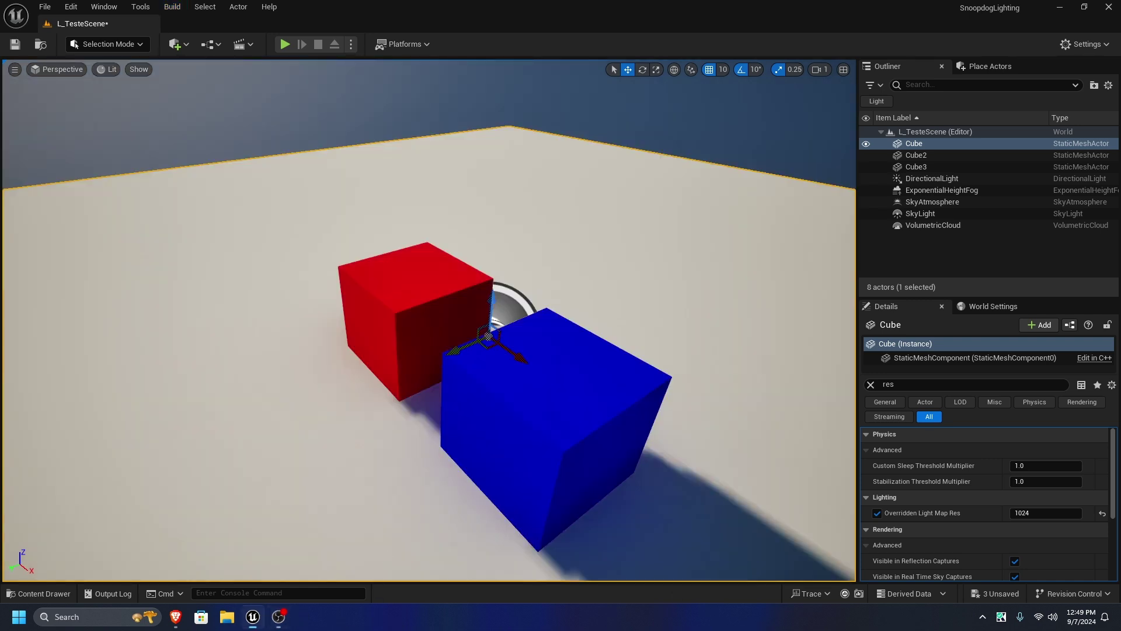
right_click_drag(429, 320, 316, 408)
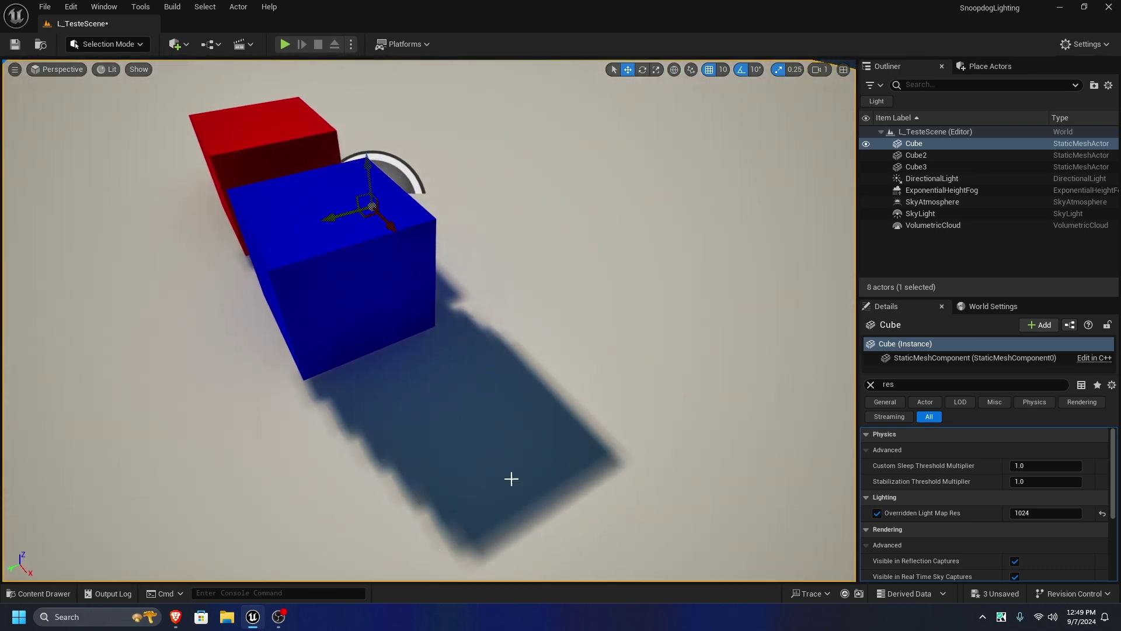
right_click_drag(503, 439, 450, 426)
right_click_drag(444, 351, 409, 315)
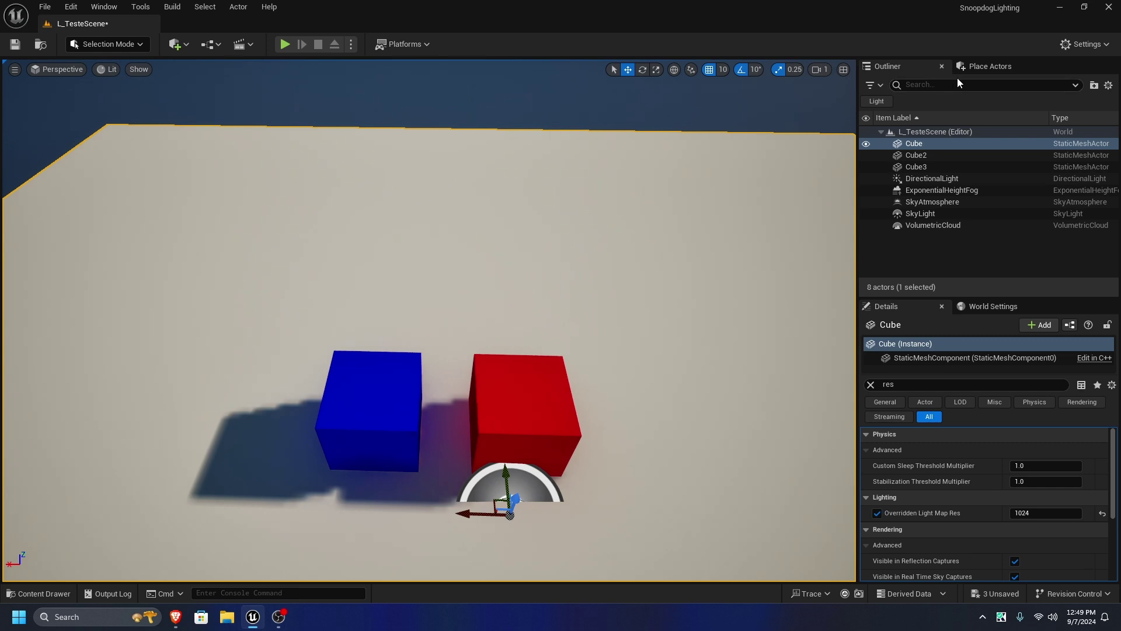
Find the Lightmass Importance Volume among the placeable actors and add one to the scene beside the red cube
left_click(973, 72)
left_click(914, 109)
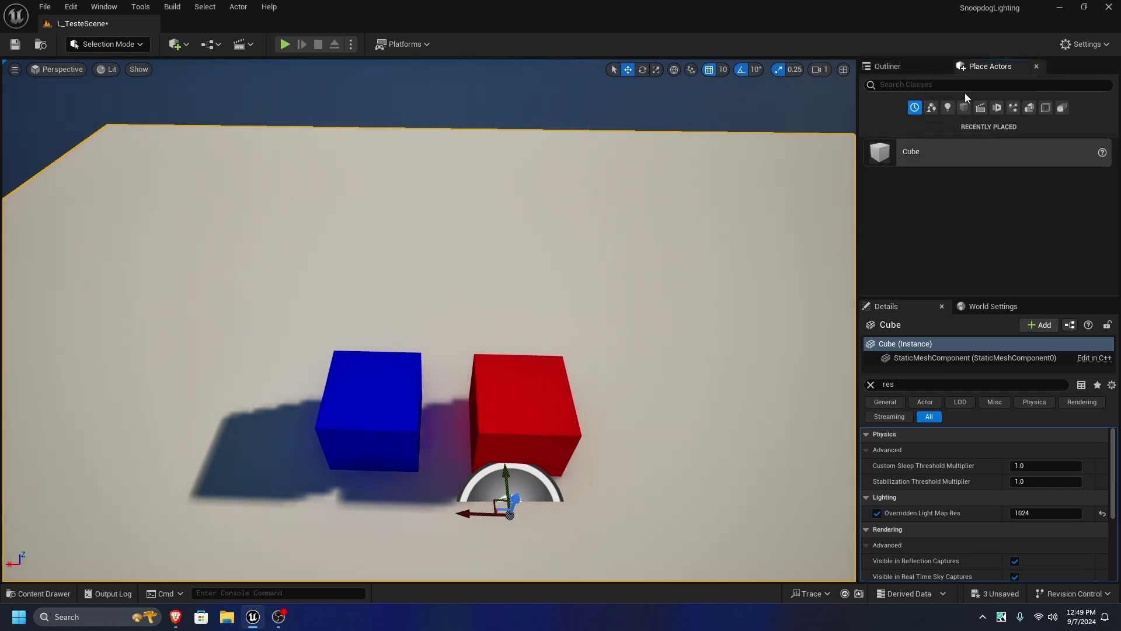
type("lig")
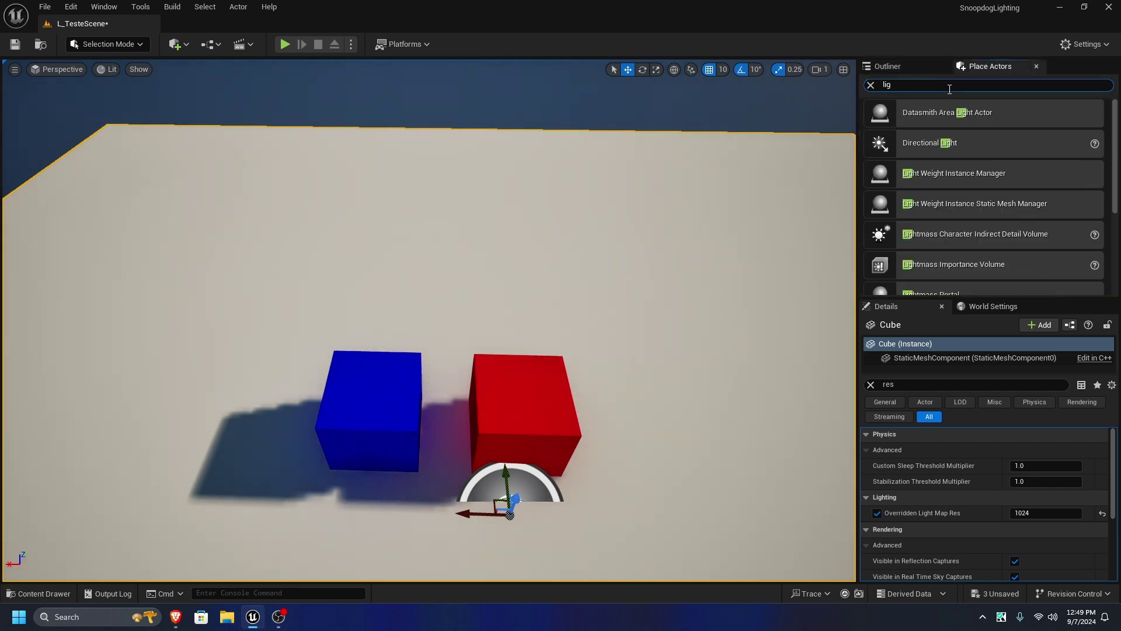
type("t")
key("BackSpace")
type("htmas")
left_click_drag(964, 146, 678, 438)
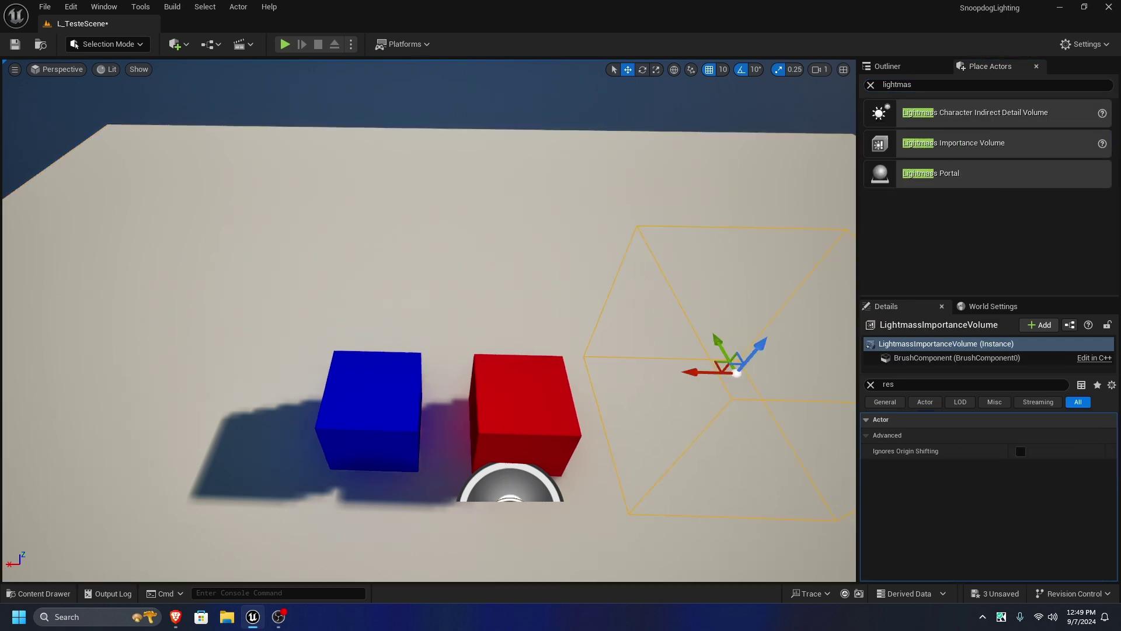
Stretch the Lightmass Importance Volume lengthwise and move it over the scene so it encloses both cubes
left_click(656, 70)
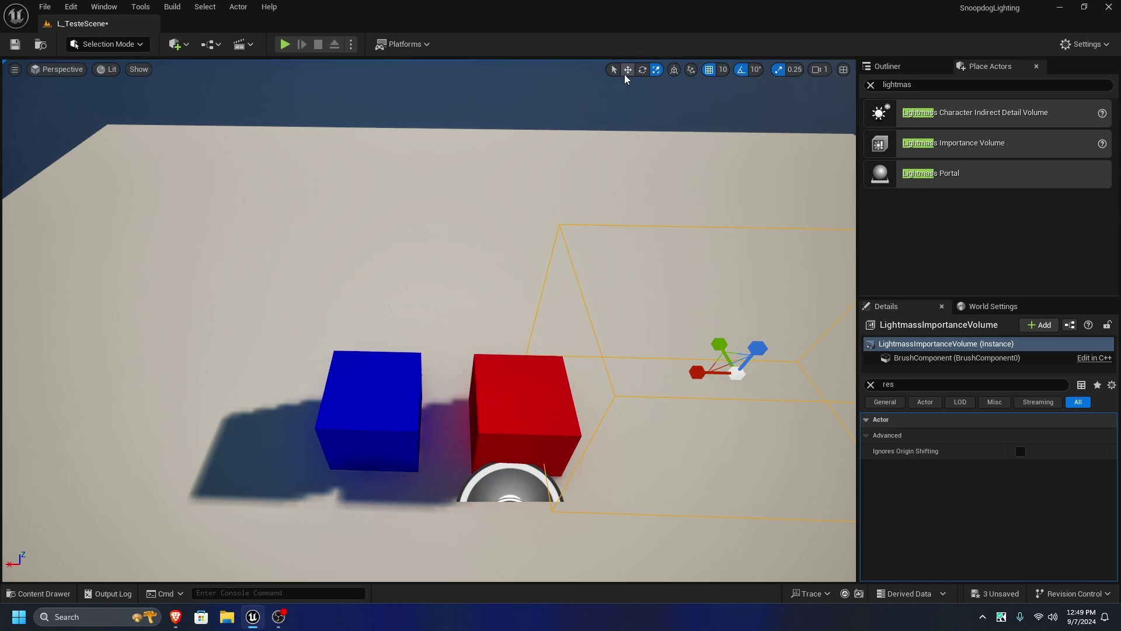
left_click_drag(685, 380, 391, 353)
left_click(657, 70)
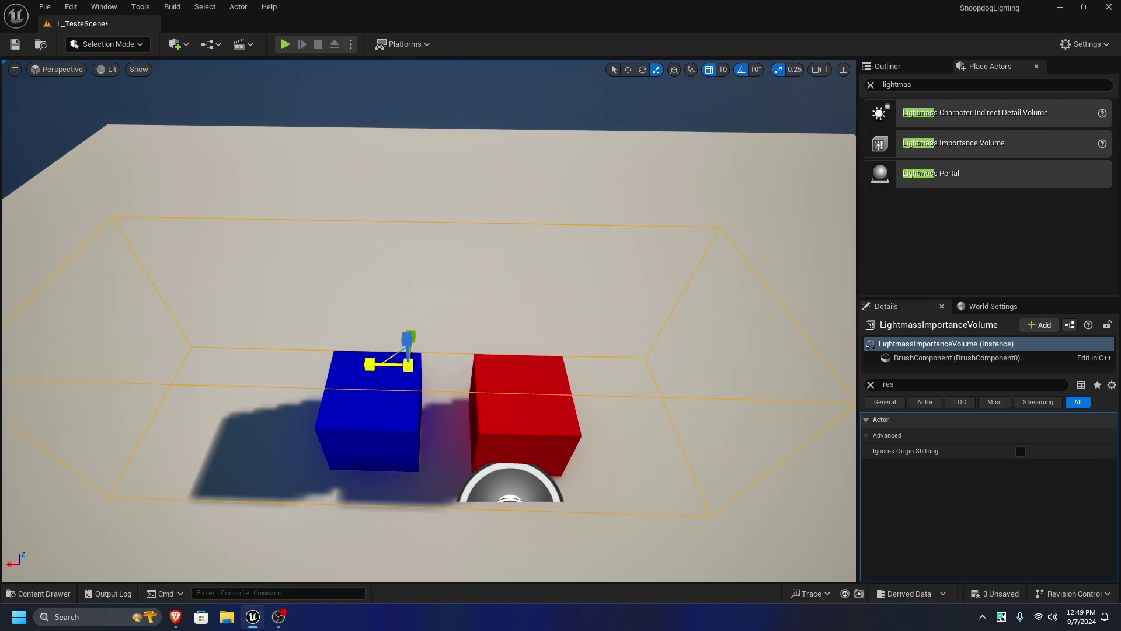
mouse_move(449, 295)
right_mouse_down()
mouse_move(514, 300)
mouse_move(449, 294)
right_mouse_up()
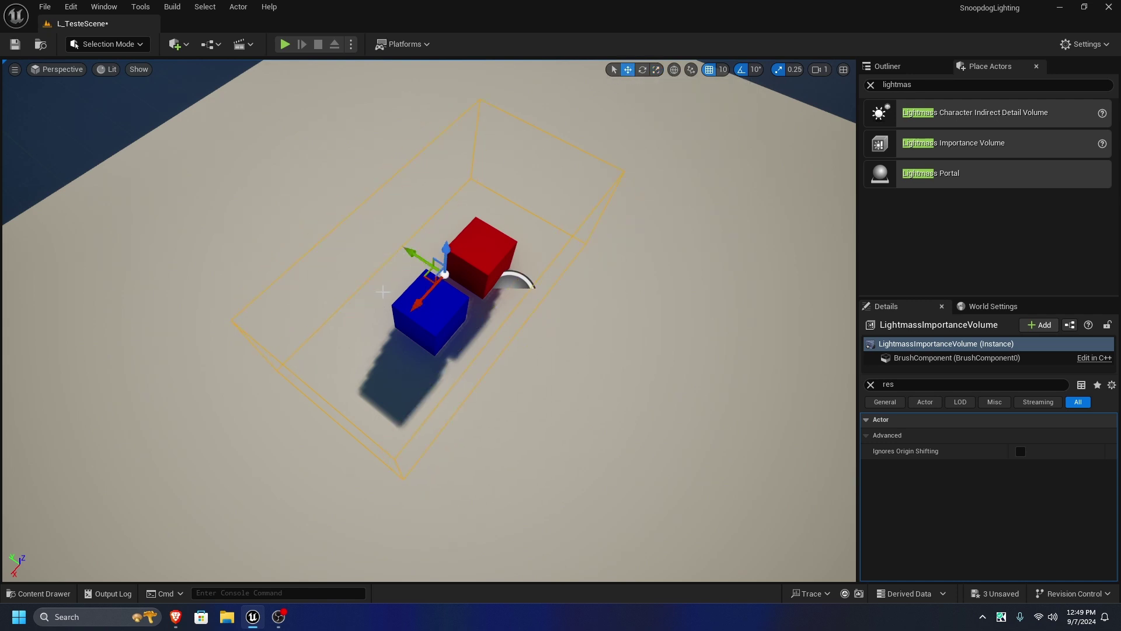
right_click_drag(413, 252, 344, 251)
Build the lighting with the Lightmass Importance Volume around the cubes
left_click(193, 5)
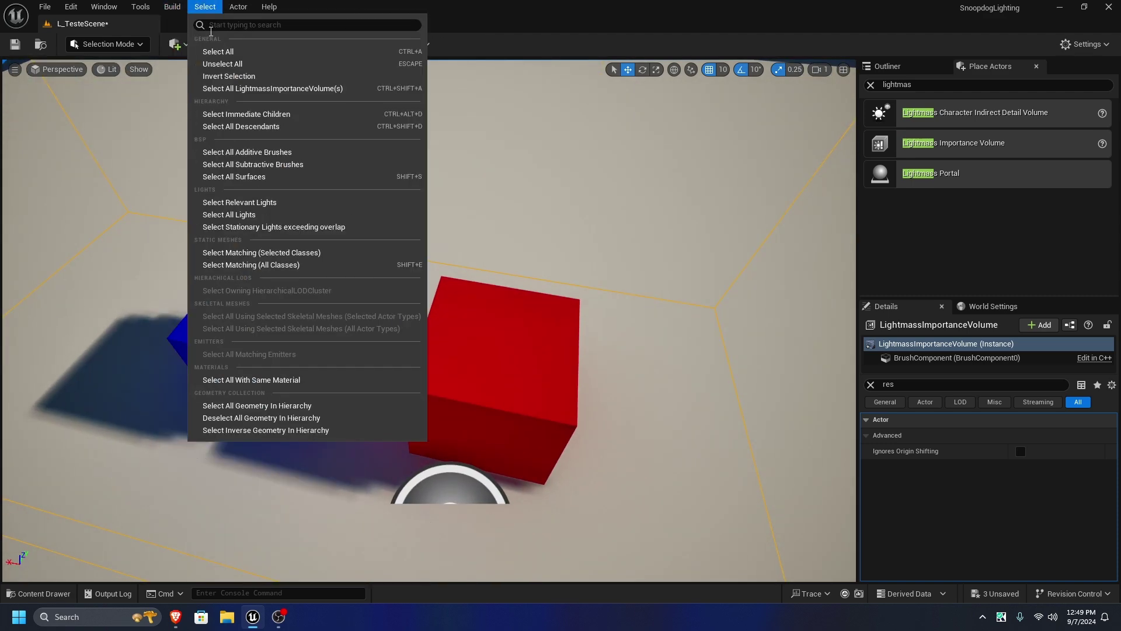
mouse_move(175, 6)
left_click(206, 80)
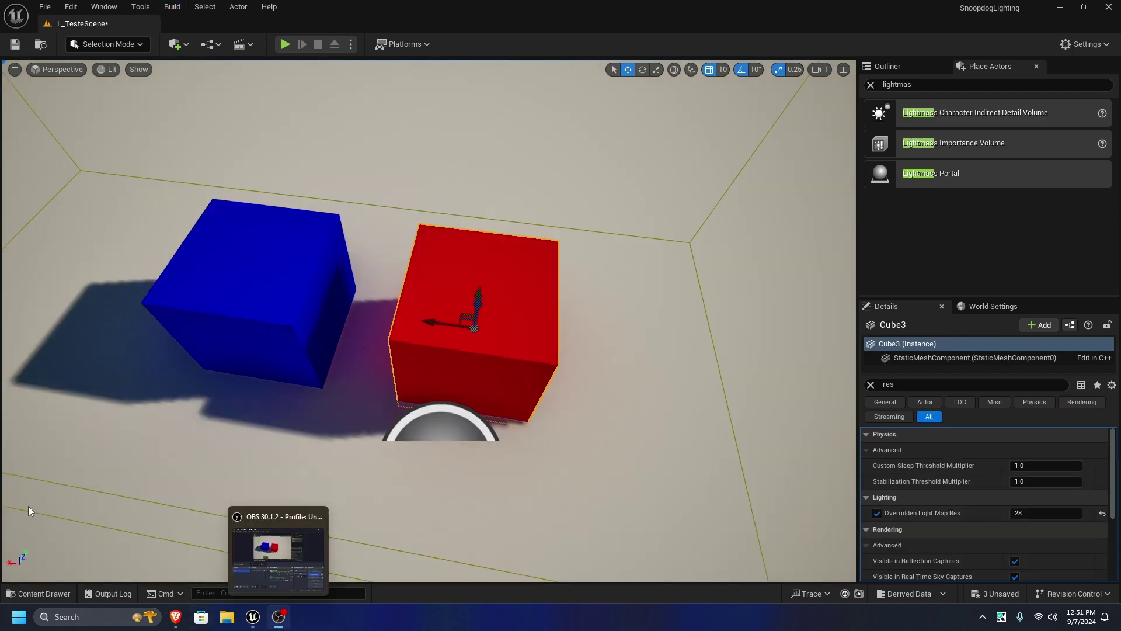
Select the Lightmass Importance Volume and lower it so its base sits beneath the floor surface
right_click_drag(408, 350, 421, 268)
right_click_drag(526, 297, 724, 324)
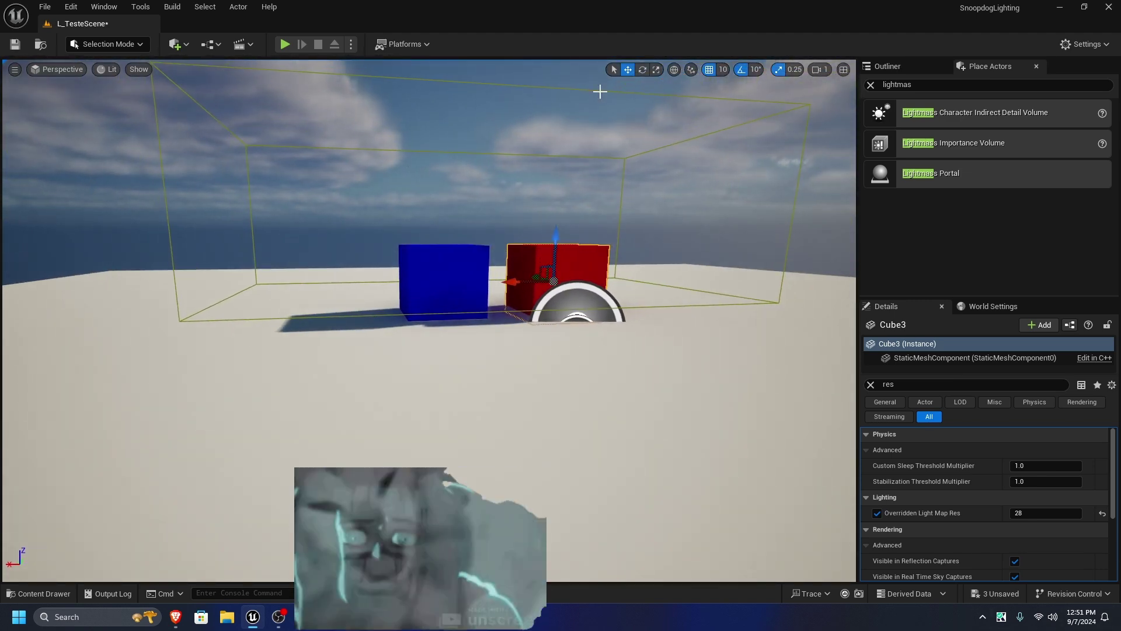
left_click(587, 86)
left_click(562, 88)
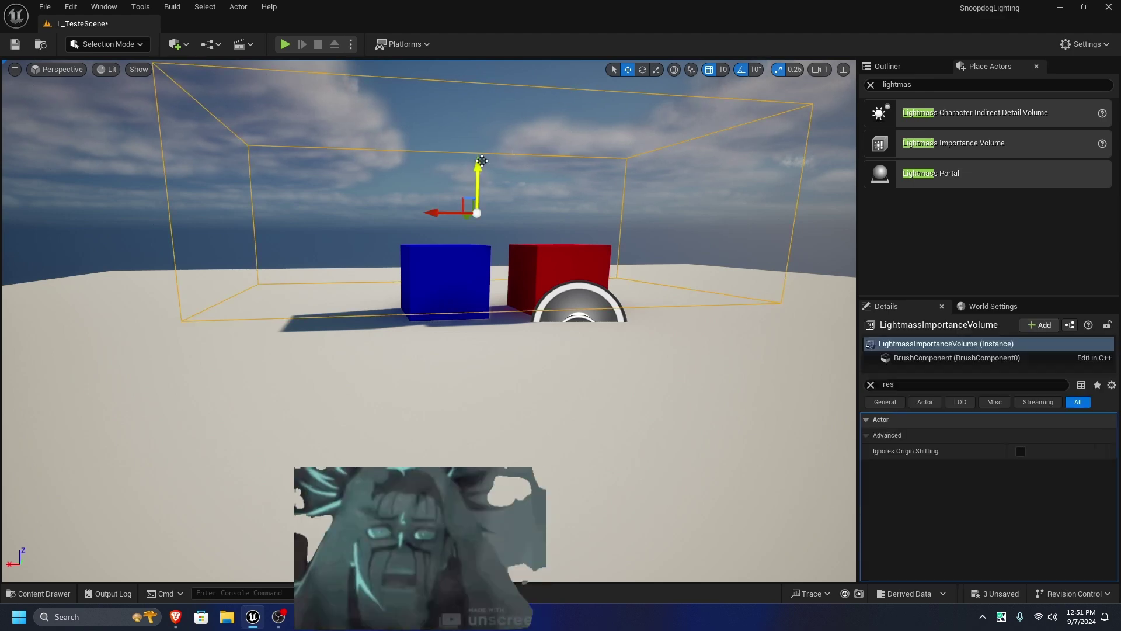
left_click_drag(477, 166, 497, 220)
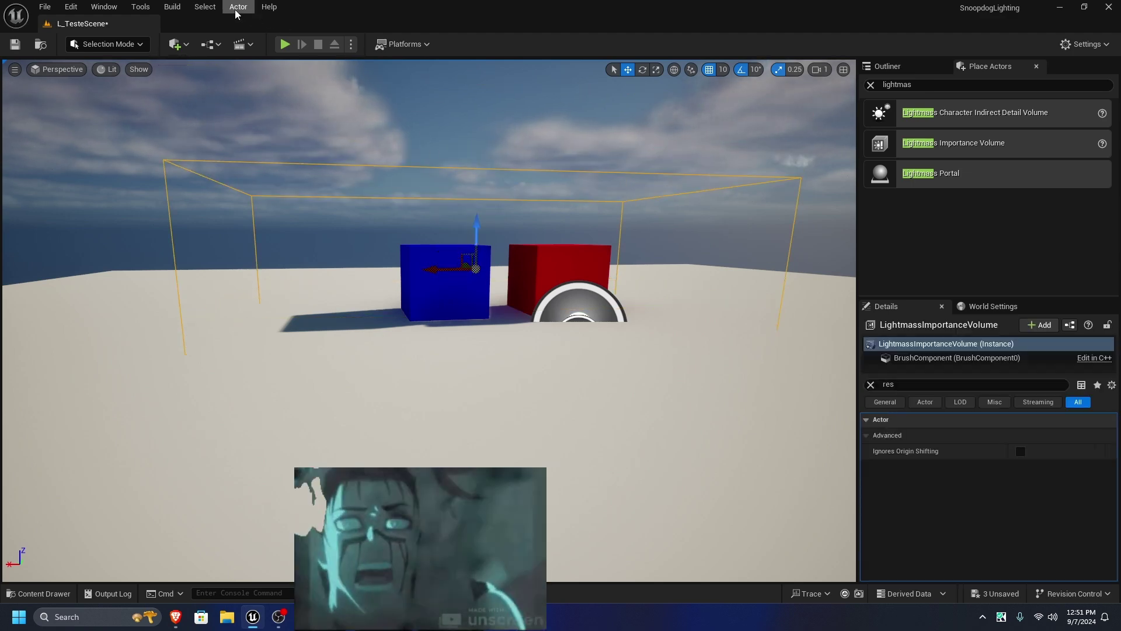
Rebuild the level's lighting using the lowered Lightmass Importance Volume
left_click(140, 7)
left_click(174, 7)
left_click(174, 9)
left_click(236, 80)
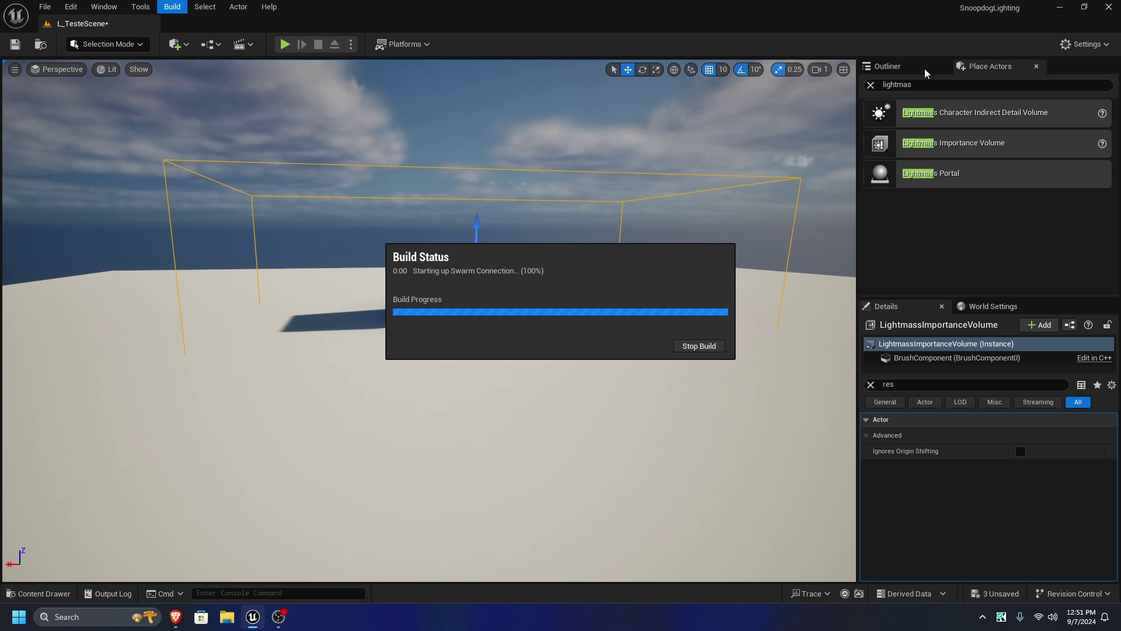
Select the floor and set its Overridden Light Map Res to 2552
left_click(902, 68)
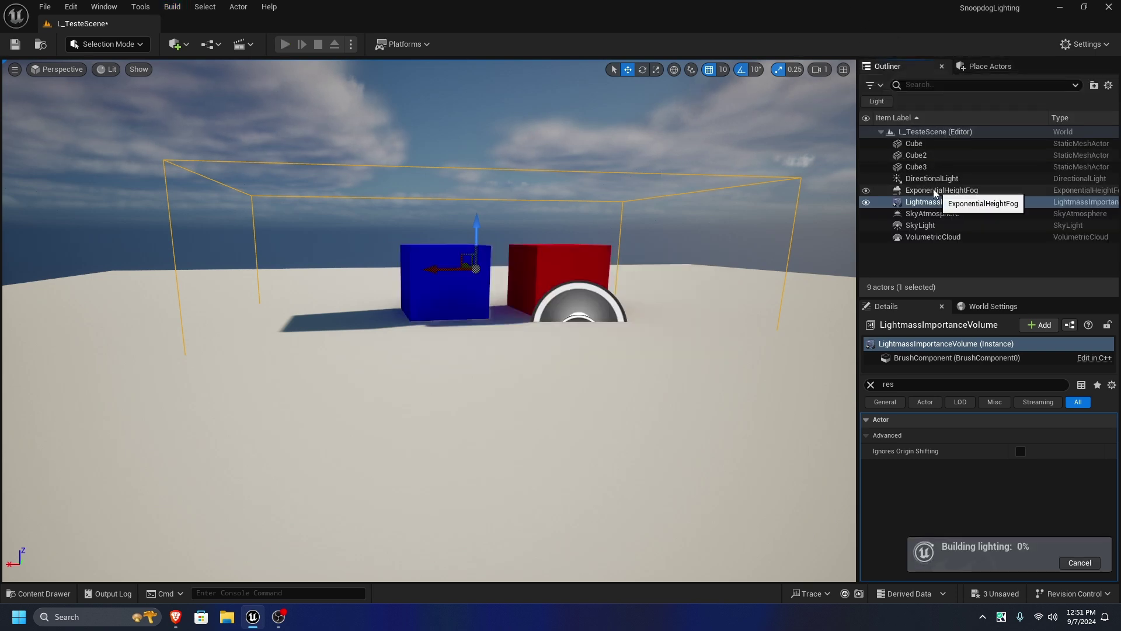
left_click(908, 179)
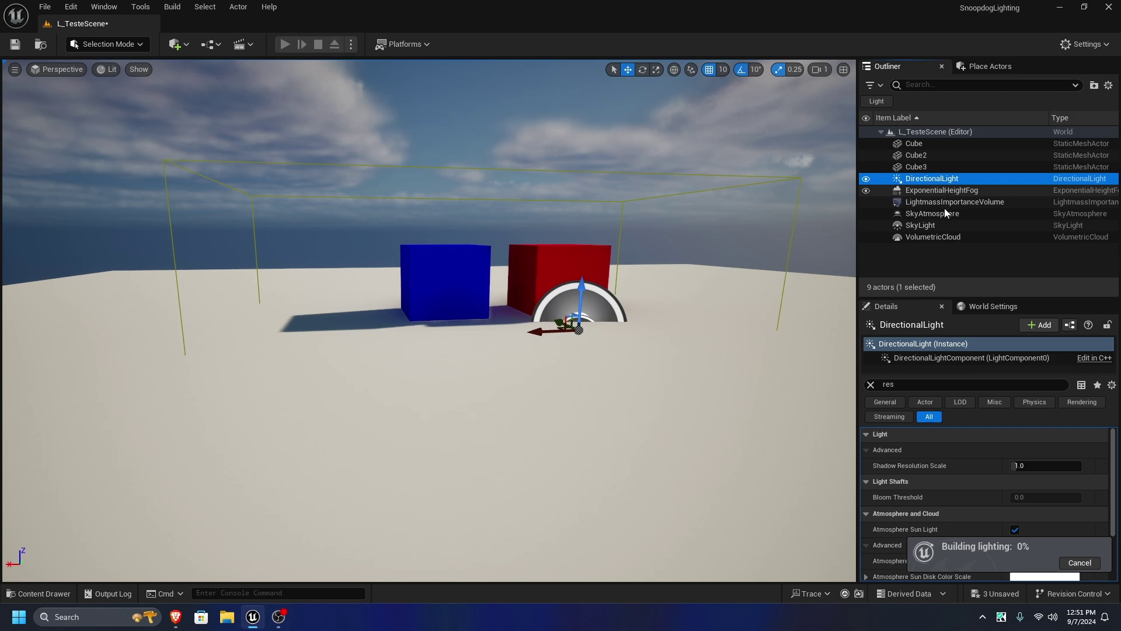
left_click(461, 568)
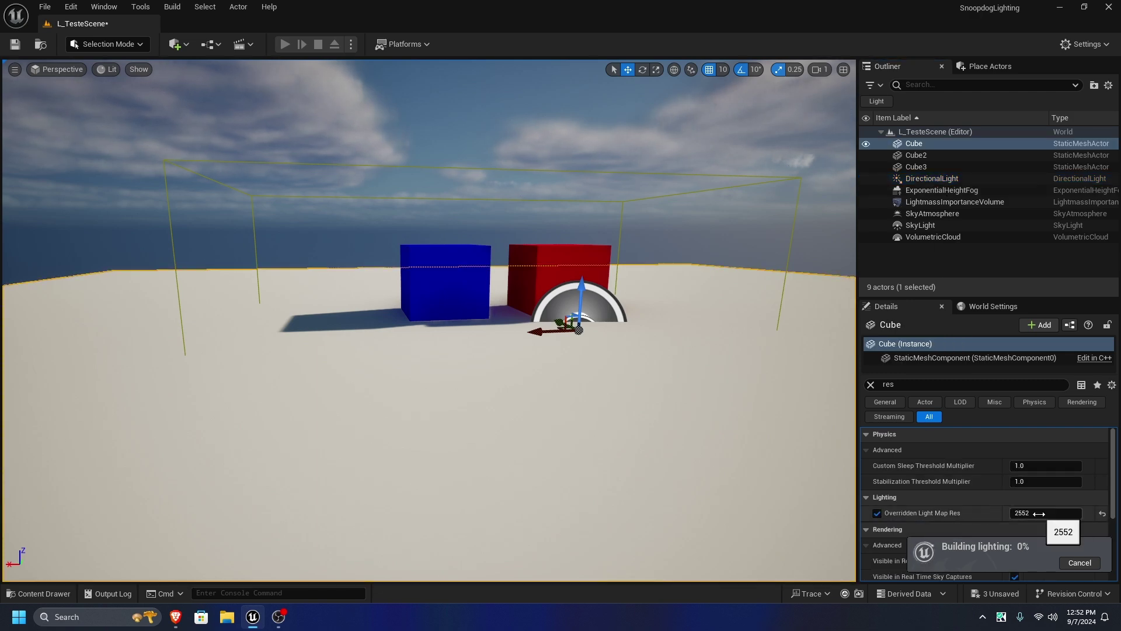
Examine the baked shadow edges and colour bleeding around the red and blue cubes from several angles
right_click_drag(561, 301, 794, 327)
key("s")
key("a")
right_click_drag(497, 277, 555, 522)
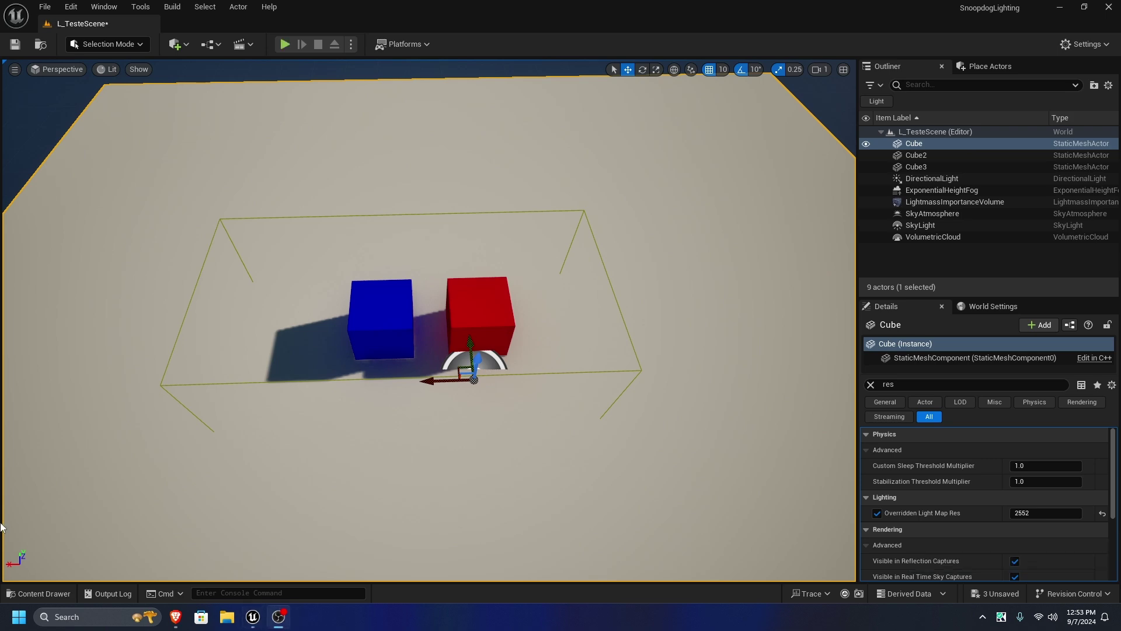
right_click_drag(446, 239, 444, 292)
key("w")
key("w")
key("s")
right_click_drag(508, 327, 362, 313)
key("w")
right_click_drag(457, 350, 363, 320)
right_click_drag(442, 282, 327, 309)
right_click_drag(403, 304, 413, 294)
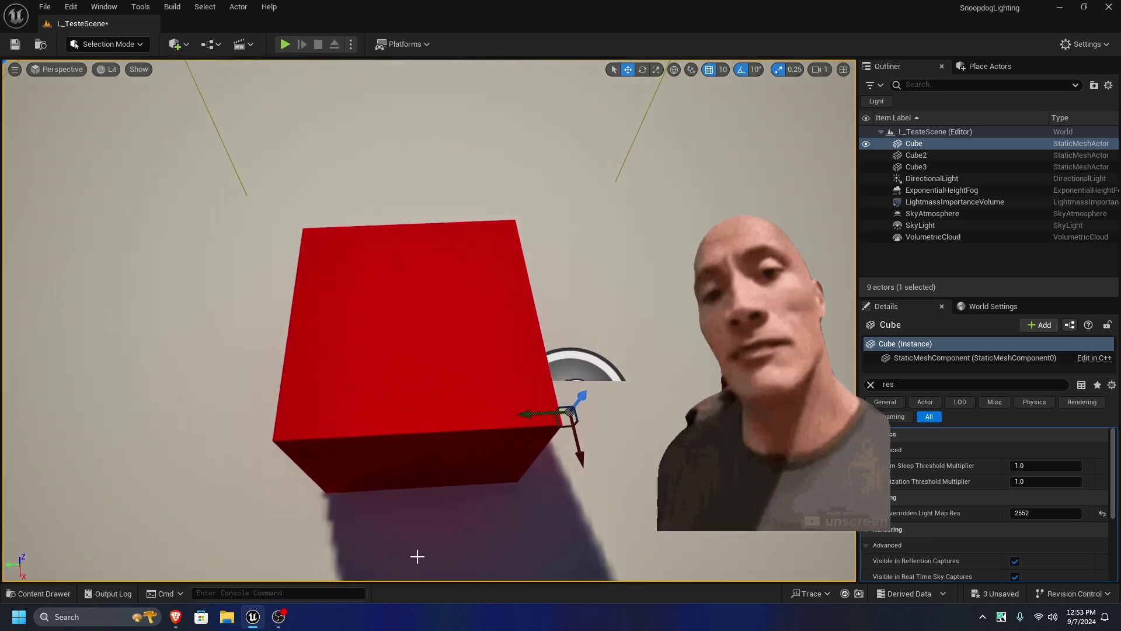
right_click_drag(485, 422, 240, 380)
right_click_drag(436, 547, 444, 547)
mouse_move(482, 478)
right_mouse_down()
mouse_move(482, 537)
mouse_move(482, 471)
right_mouse_up()
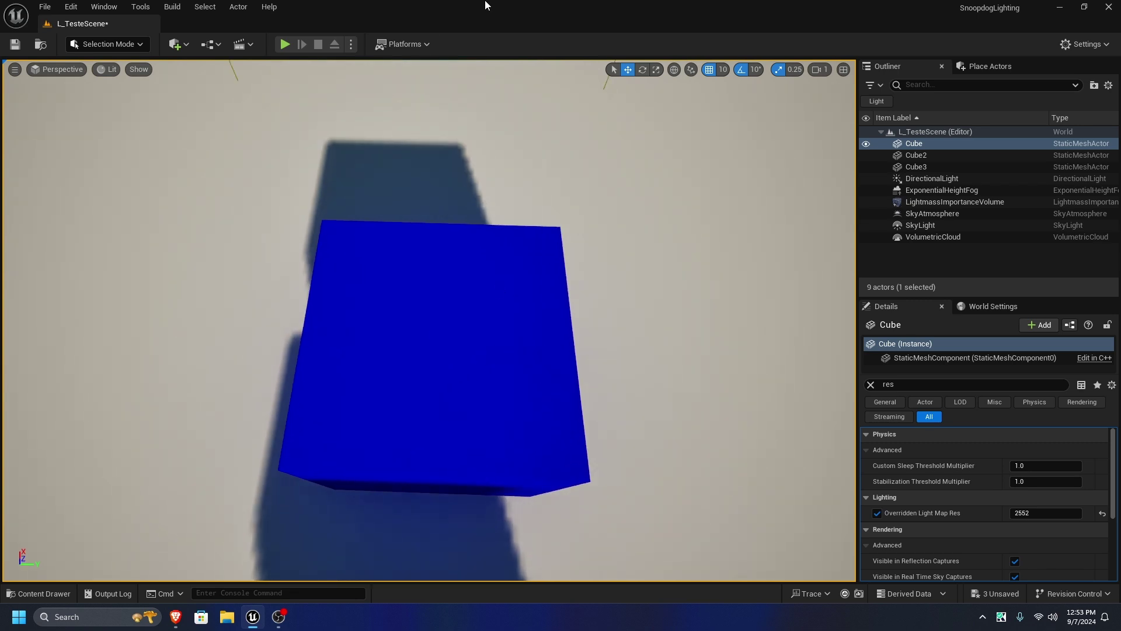